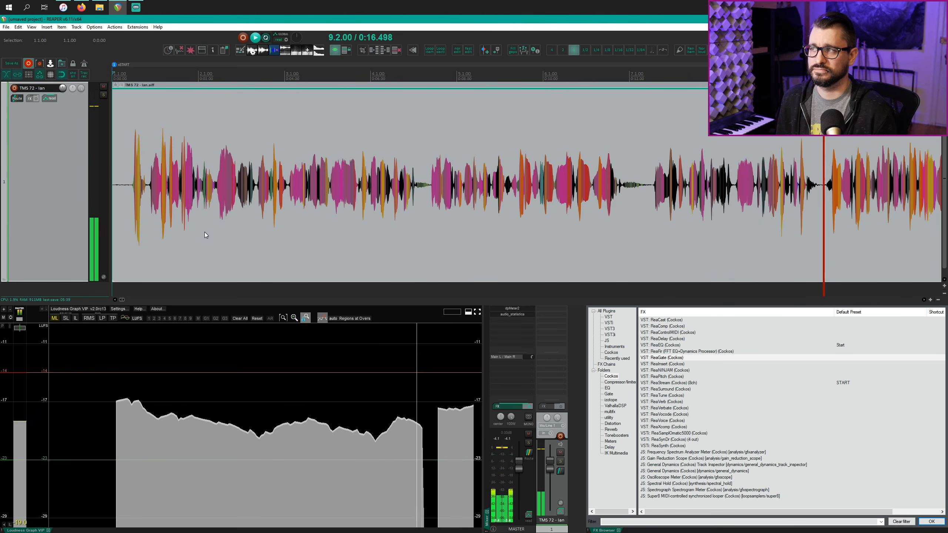
Stop playback and add the ReaEQ plugin to the voice track
{"action": "key", "text": "space"}
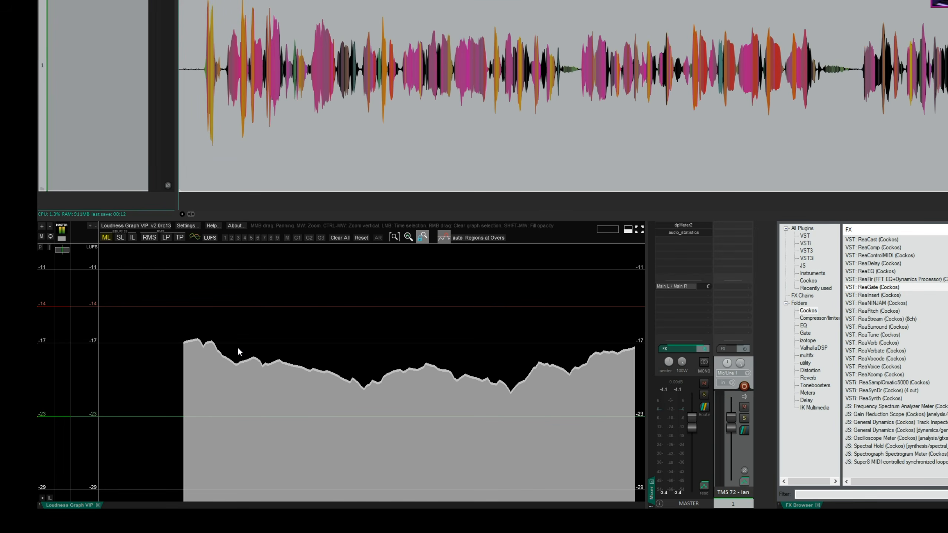
{"action": "left_click", "coordinate": [363, 389]}
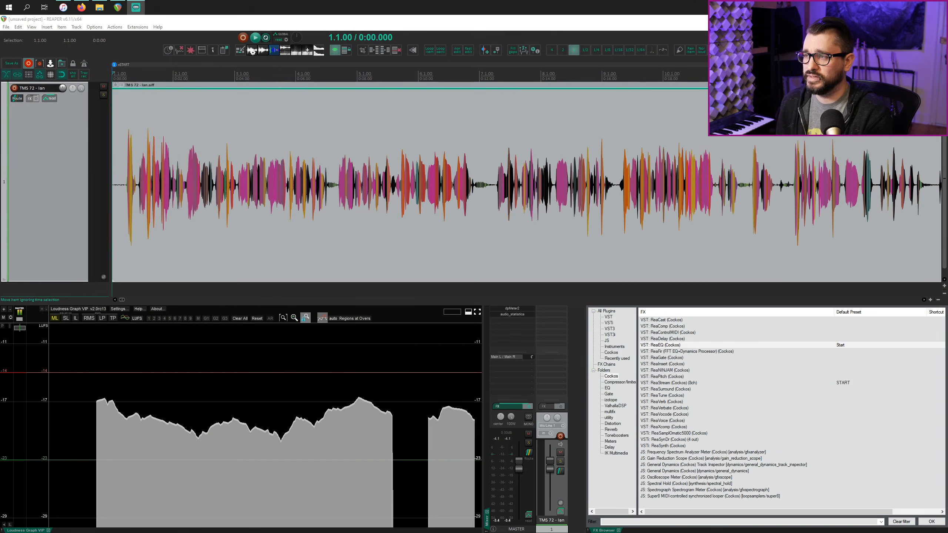
{"action": "left_click_drag", "start_coordinate": [694, 345], "coordinate": [284, 241]}
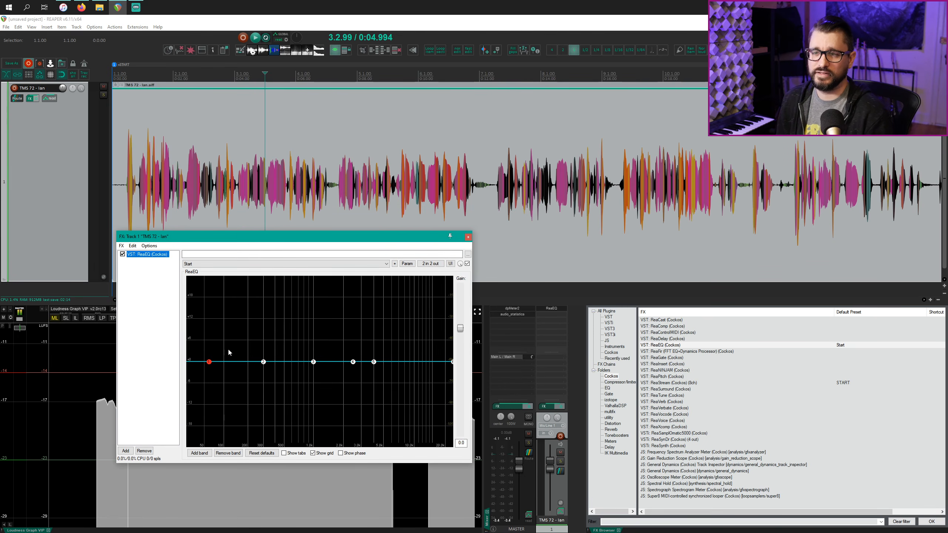
Pull ReaEQ's low shelf (band 1) down to the graph's floor at about 100 Hz and listen to the voice
{"action": "mouse_move", "coordinate": [211, 364]}
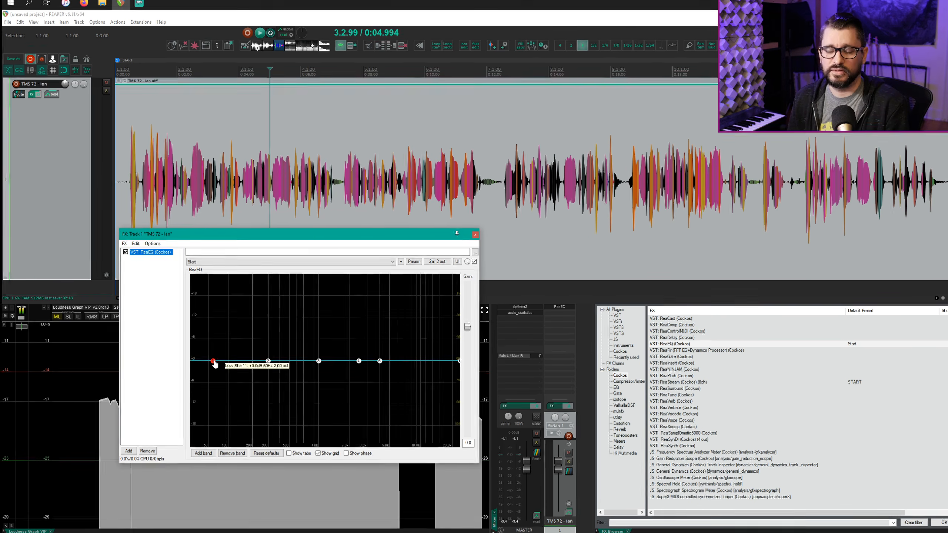
{"action": "left_click_drag", "start_coordinate": [210, 364], "coordinate": [216, 484]}
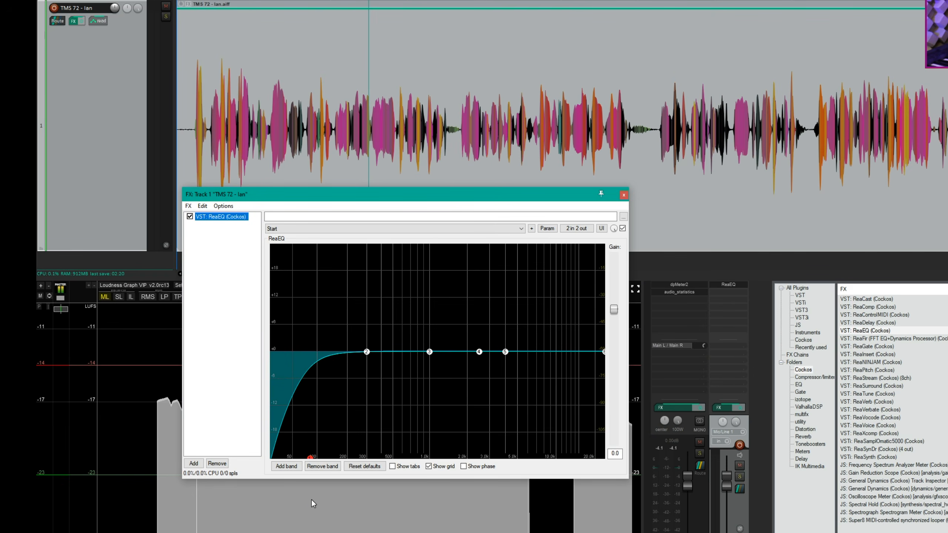
{"action": "left_click_drag", "start_coordinate": [312, 460], "coordinate": [316, 459]}
{"action": "key", "text": "space"}
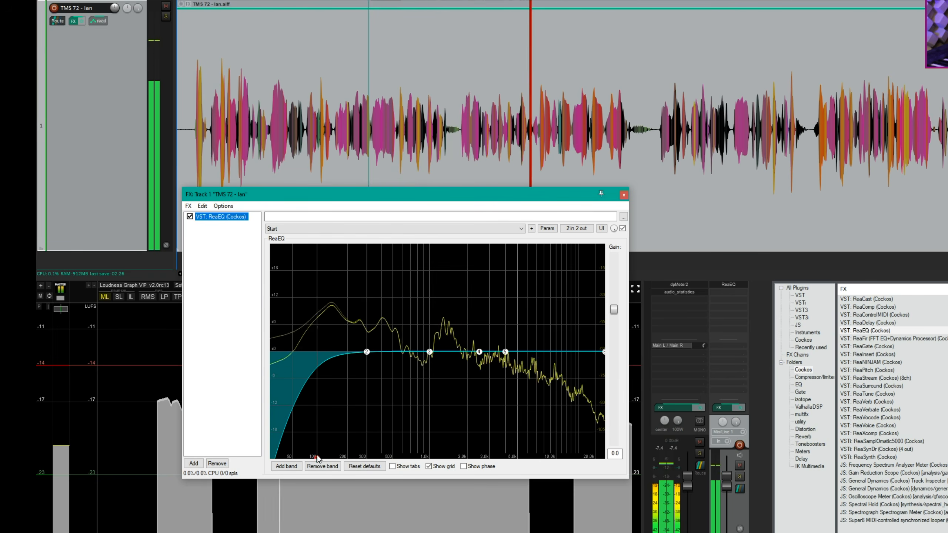
{"action": "key", "text": "space"}
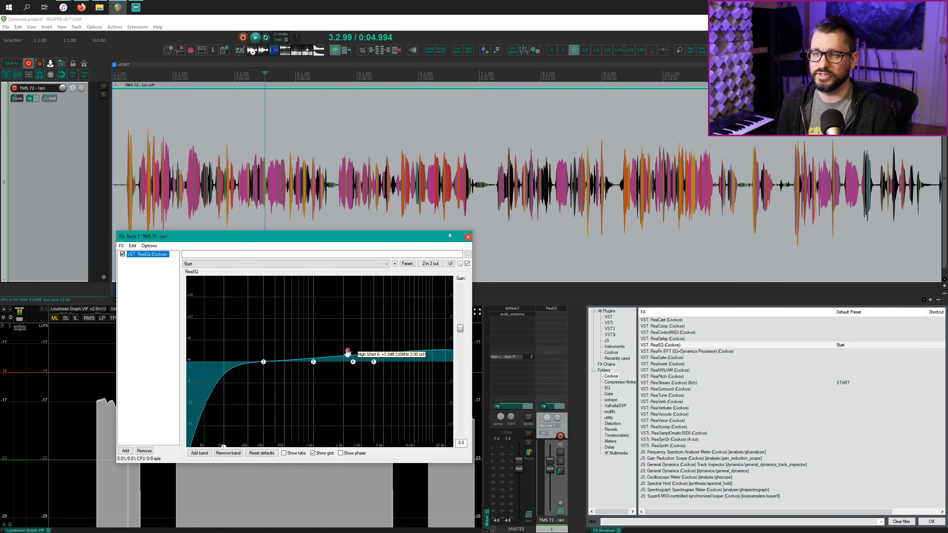
Boost the high shelf (band 6) at about 1832 Hz while listening to the voice
{"action": "left_click_drag", "start_coordinate": [347, 352], "coordinate": [333, 334]}
{"action": "key", "text": "space"}
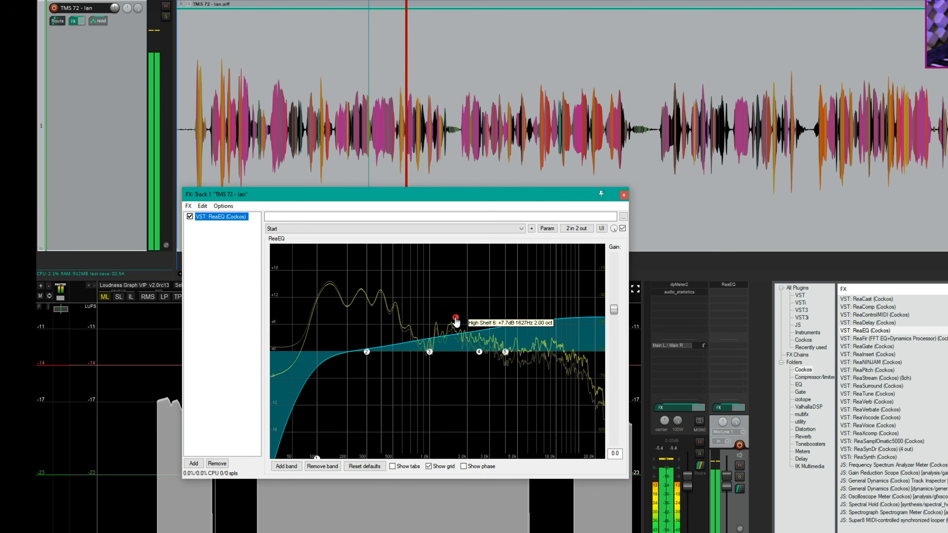
{"action": "left_click_drag", "start_coordinate": [456, 321], "coordinate": [463, 326]}
{"action": "key", "text": "space"}
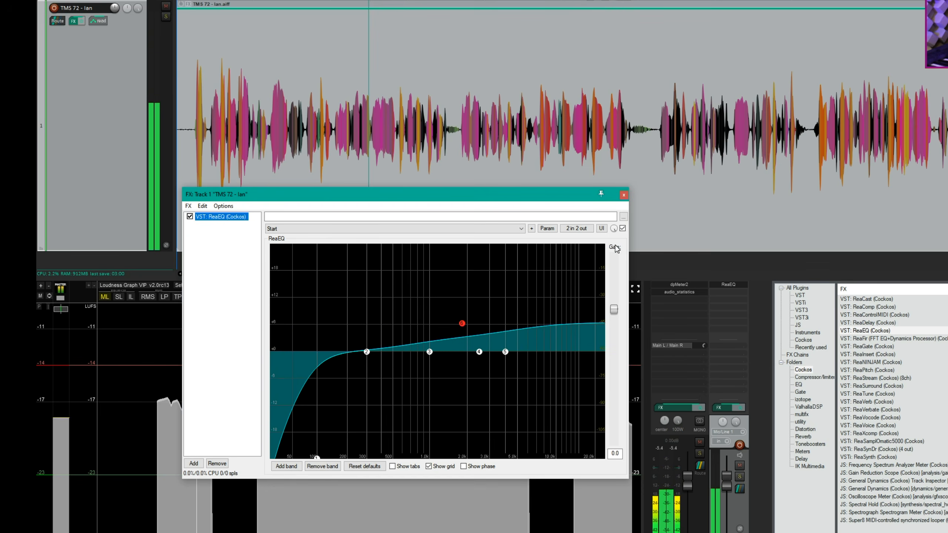
Compare the voice with ReaEQ bypassed and active, and set the high shelf's gain to +6.0 dB at 1832 Hz
{"action": "key", "text": "space"}
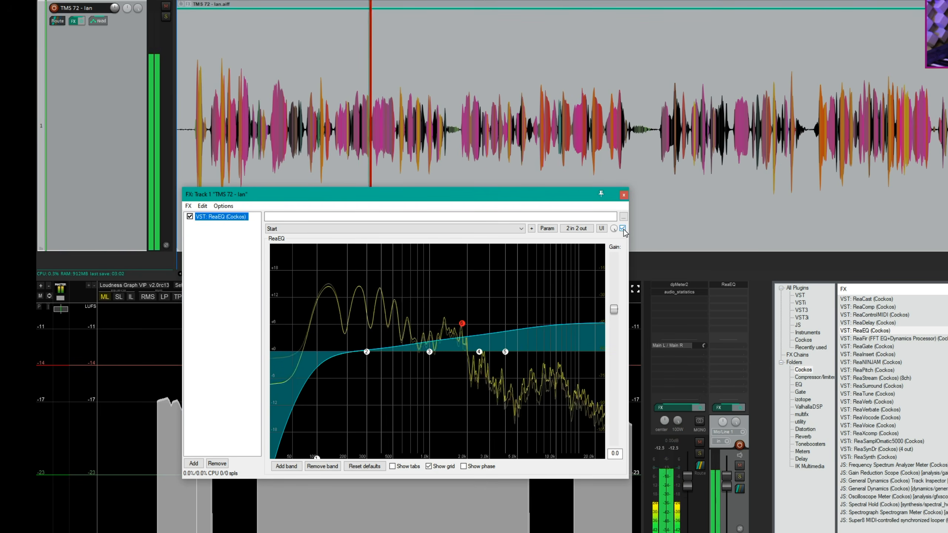
{"action": "left_click", "coordinate": [623, 229]}
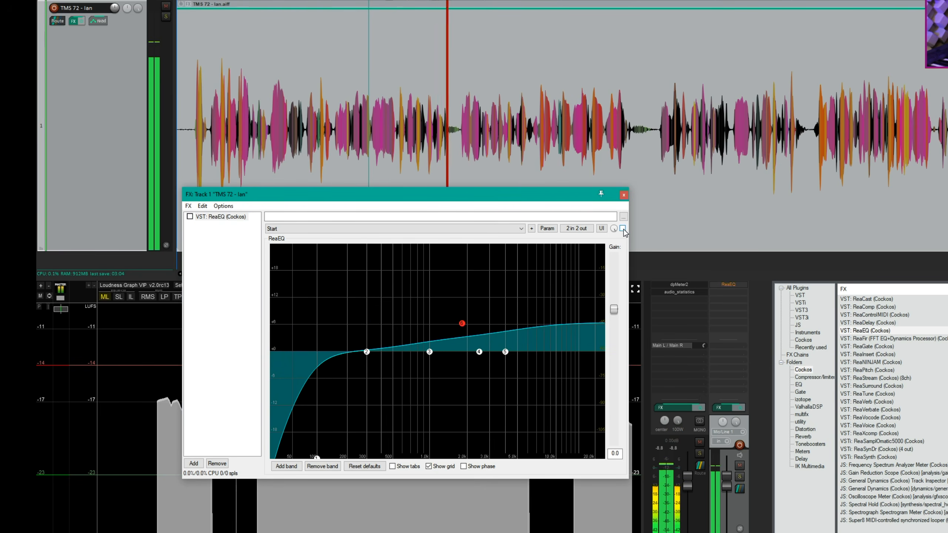
{"action": "left_click", "coordinate": [623, 229]}
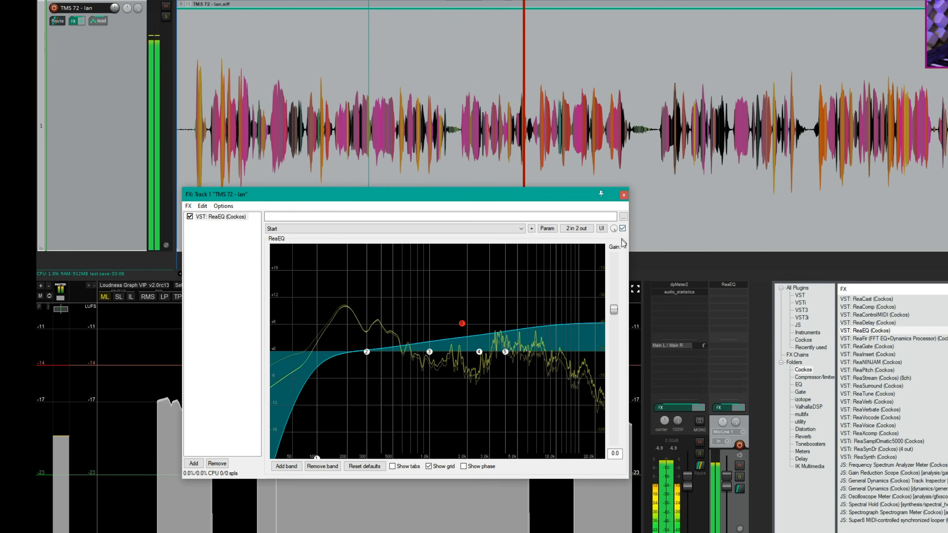
{"action": "left_click_drag", "start_coordinate": [462, 323], "coordinate": [462, 325]}
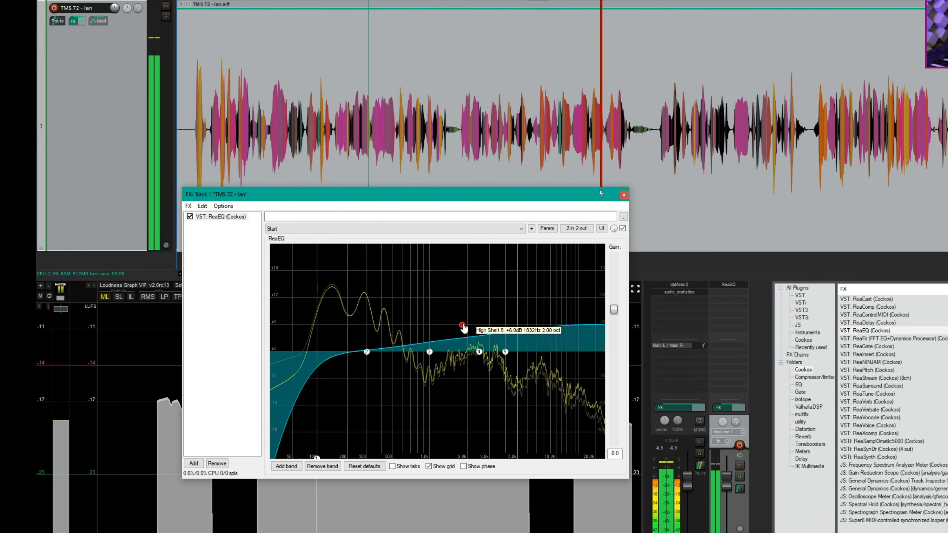
{"action": "key", "text": "space"}
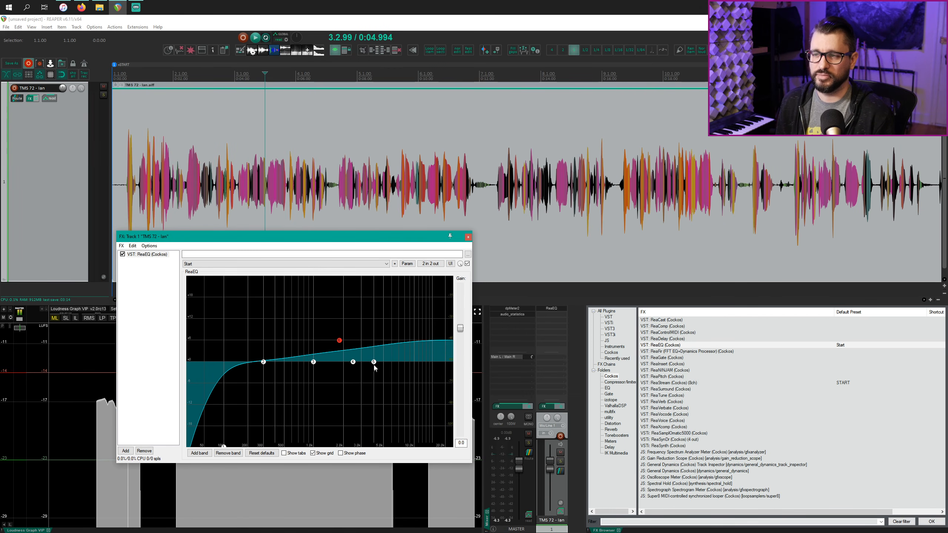
Narrow band 5 to 0.40 oct and place it as a -4.0 dB cut at about 8288 Hz during playback
{"action": "left_click_drag", "start_coordinate": [374, 361], "coordinate": [376, 344]}
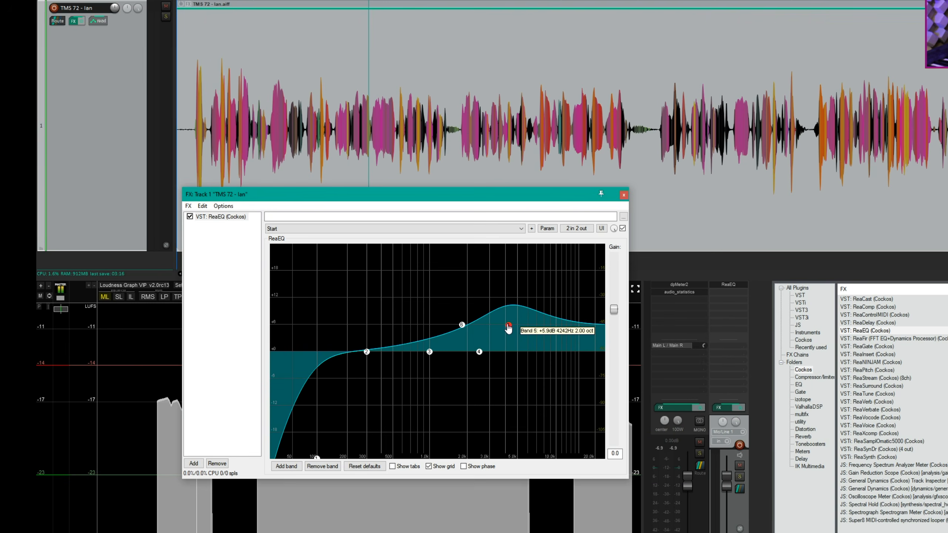
{"action": "key", "text": "space"}
{"action": "scroll", "coordinate": [509, 327], "scroll_direction": "down", "scroll_amount": 6}
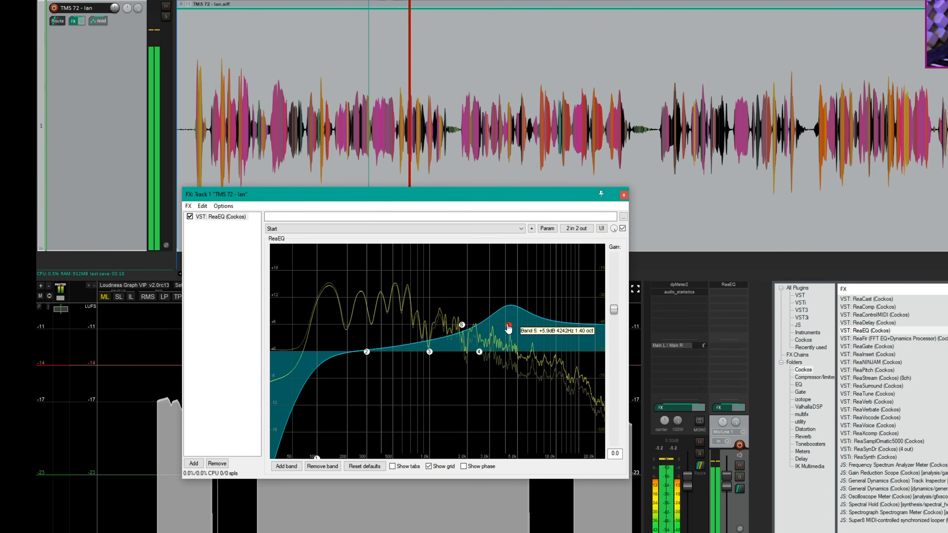
{"action": "scroll", "coordinate": [508, 328], "scroll_direction": "down", "scroll_amount": 3}
{"action": "left_click_drag", "start_coordinate": [509, 326], "coordinate": [545, 372]}
{"action": "key", "text": "space"}
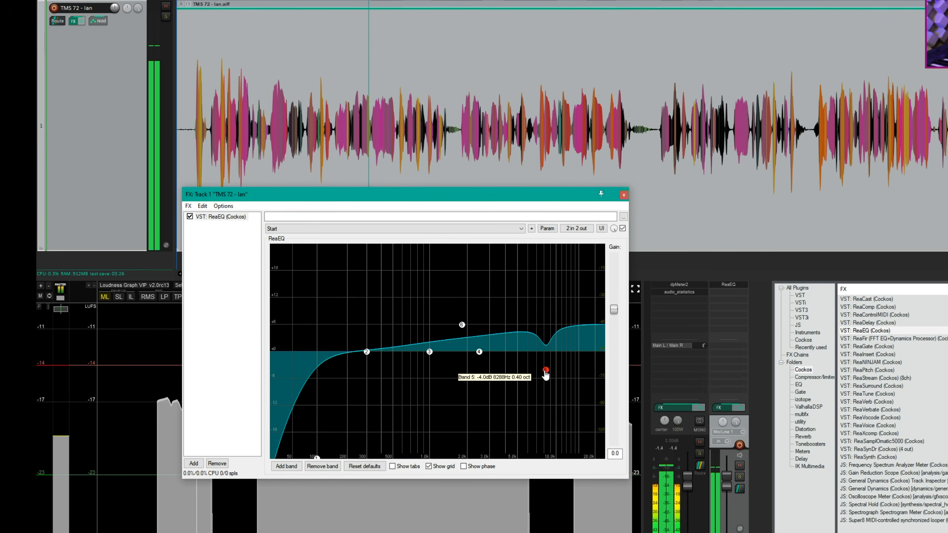
Deepen the band 5 cut to about -7 dB and listen to the sibilance
{"action": "mouse_move", "coordinate": [546, 370]}
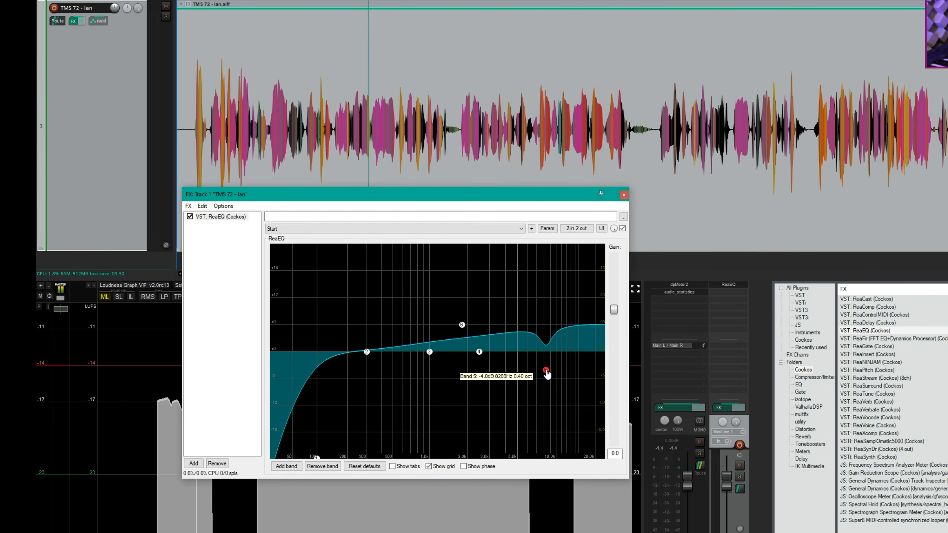
{"action": "mouse_move", "coordinate": [546, 370]}
{"action": "left_mouse_down"}
{"action": "mouse_move", "coordinate": [546, 317]}
{"action": "mouse_move", "coordinate": [548, 389]}
{"action": "left_mouse_up"}
{"action": "key", "text": "space"}
{"action": "key", "text": "space"}
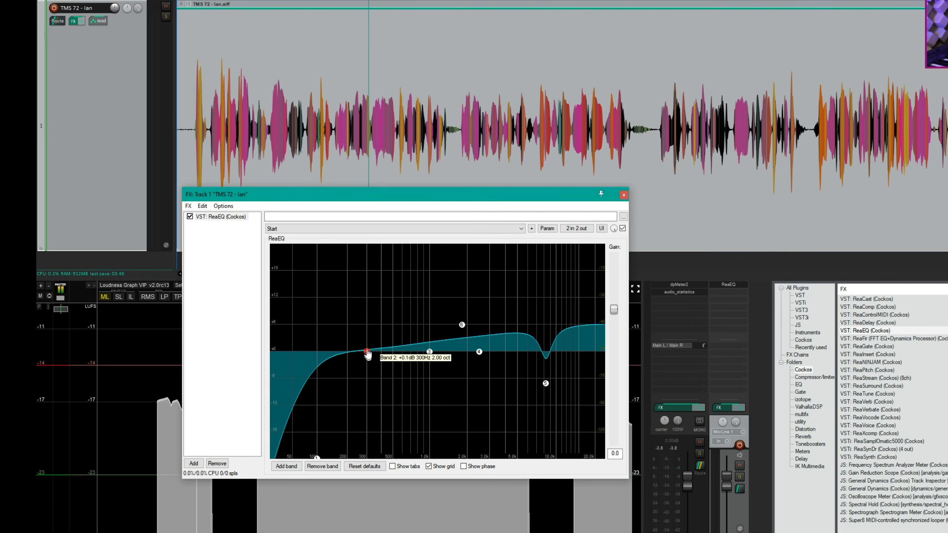
Boost band 2 by +4.0 dB at about 161 Hz while the voice plays
{"action": "key", "text": "space"}
{"action": "left_click_drag", "start_coordinate": [367, 352], "coordinate": [338, 337]}
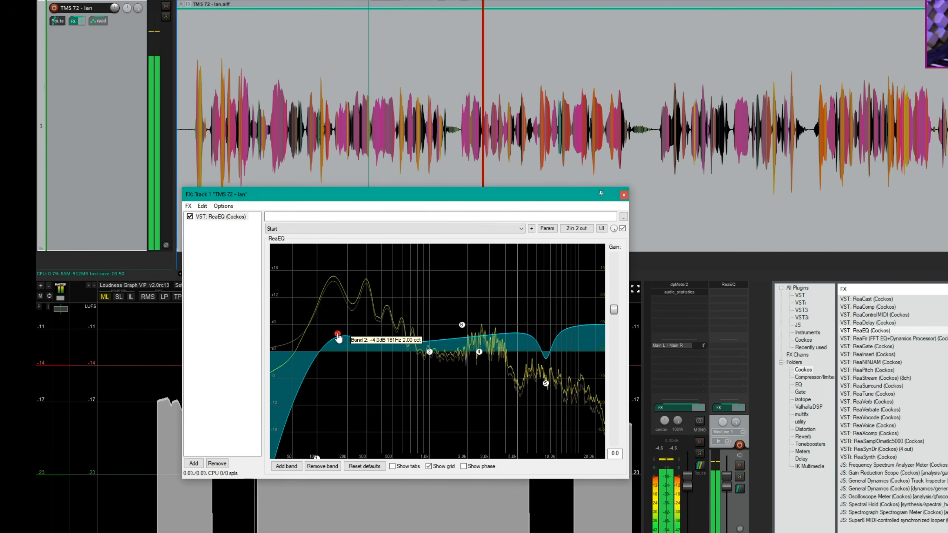
{"action": "key", "text": "space"}
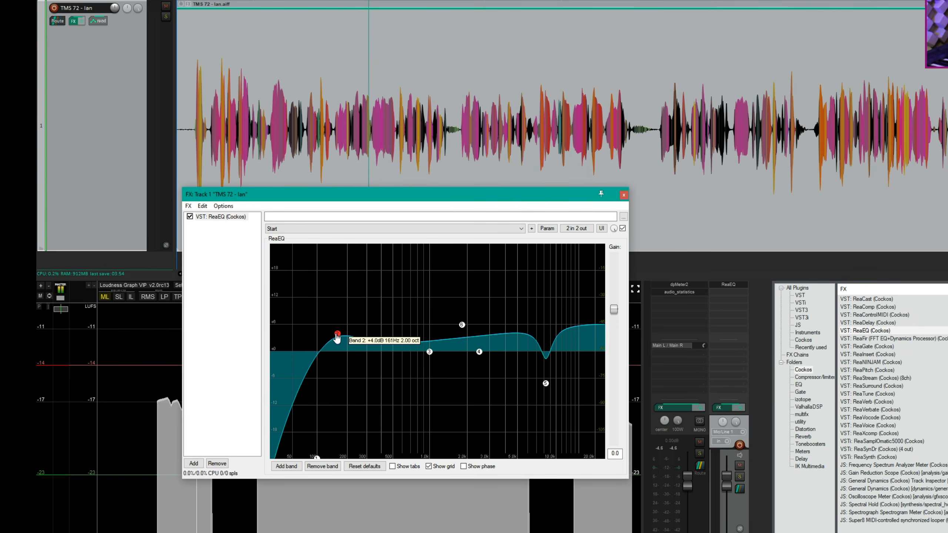
Disable and re-enable band 2 during playback to compare the voice with and without the low boost
{"action": "double_click", "coordinate": [337, 335]}
{"action": "key", "text": "space"}
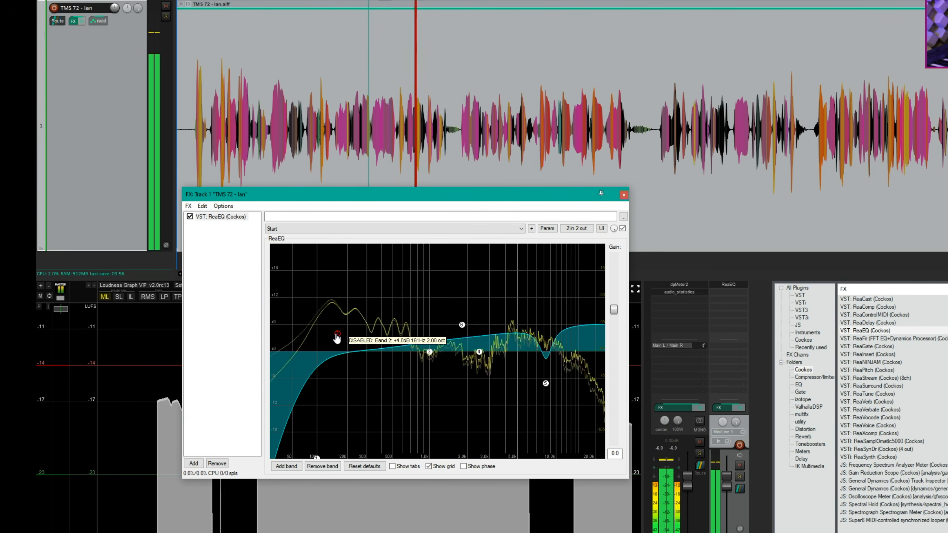
{"action": "double_click", "coordinate": [337, 335]}
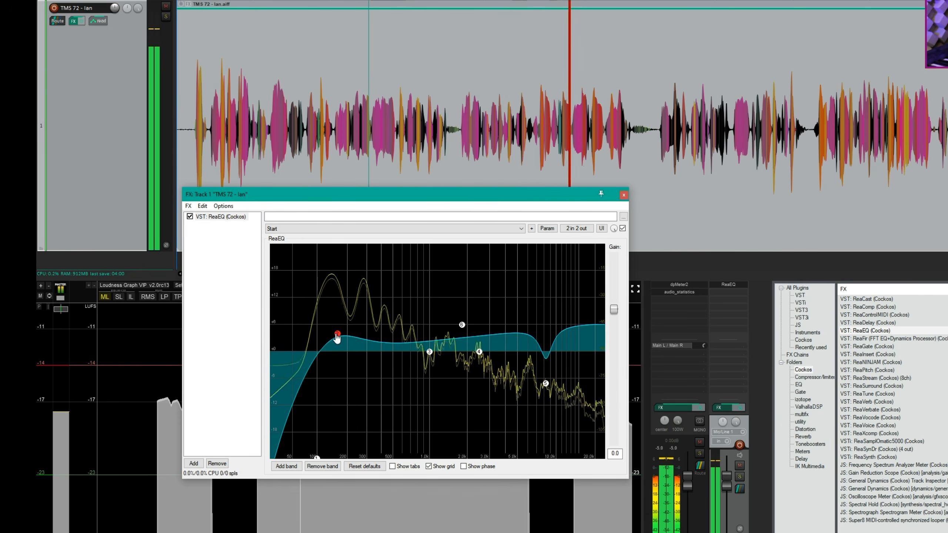
{"action": "key", "text": "space"}
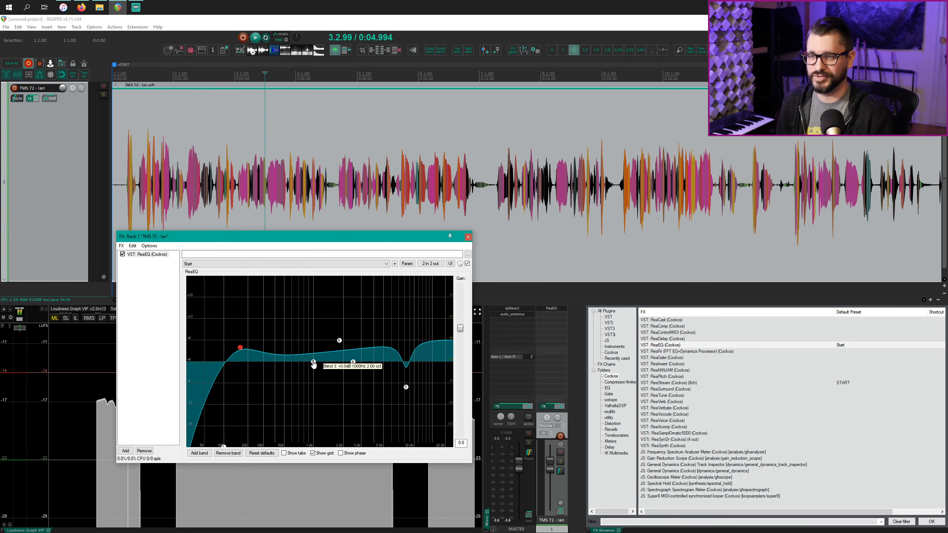
Narrow band 3 to 0.80 oct, boost it about 10 dB and sweep it upward from about 246 Hz while listening for problem frequencies
{"action": "left_click_drag", "start_coordinate": [314, 363], "coordinate": [306, 353]}
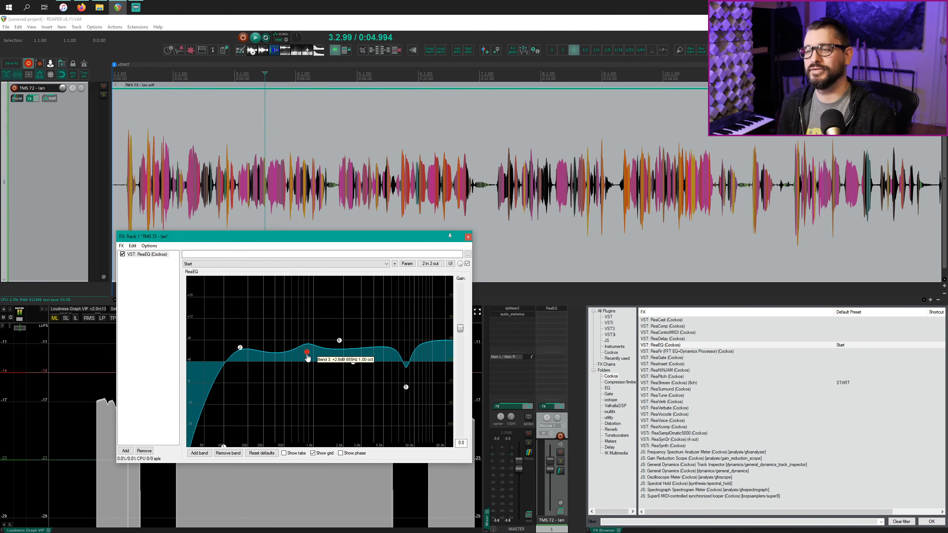
{"action": "left_click_drag", "start_coordinate": [307, 358], "coordinate": [308, 363]}
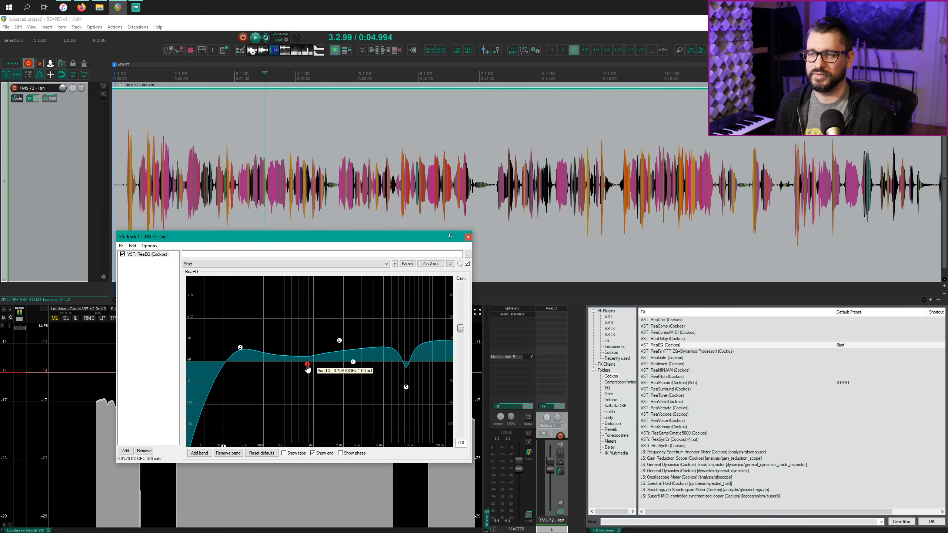
{"action": "left_click_drag", "start_coordinate": [307, 367], "coordinate": [256, 328]}
{"action": "scroll", "coordinate": [283, 327], "scroll_direction": "down", "scroll_amount": 2}
{"action": "key", "text": "space"}
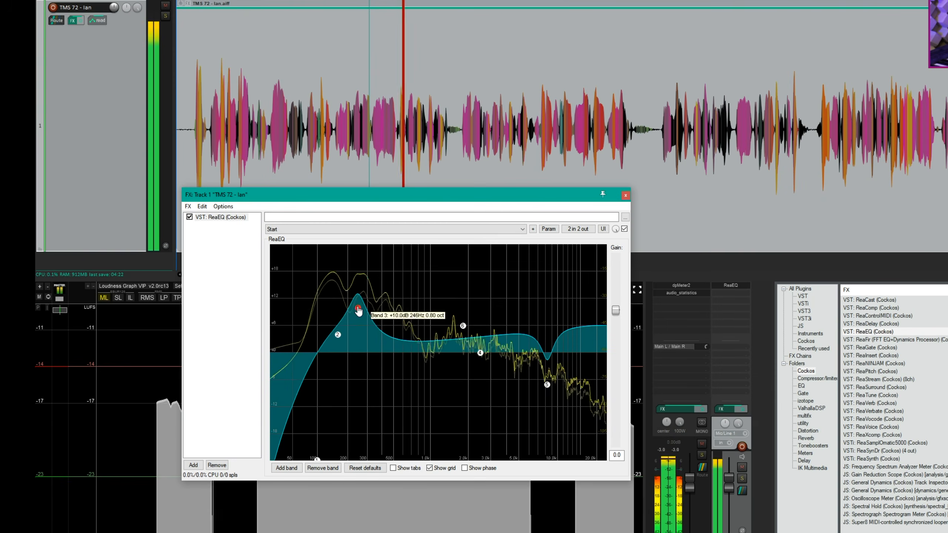
{"action": "left_click_drag", "start_coordinate": [359, 311], "coordinate": [390, 302]}
{"action": "key", "text": "space"}
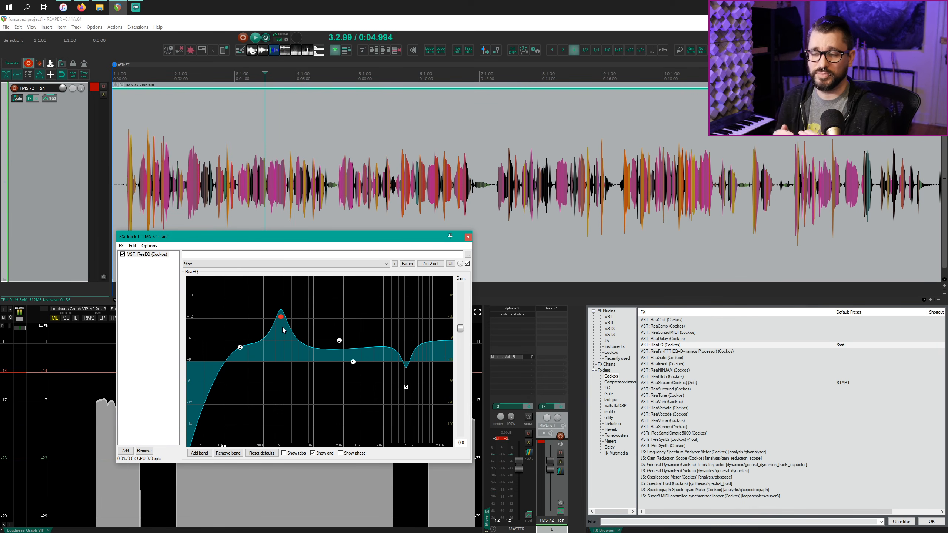
Turn band 3 into a cut of about 4 dB near 370 Hz and listen to the voice
{"action": "left_click_drag", "start_coordinate": [284, 330], "coordinate": [271, 379]}
{"action": "key", "text": "space"}
{"action": "key", "text": "space"}
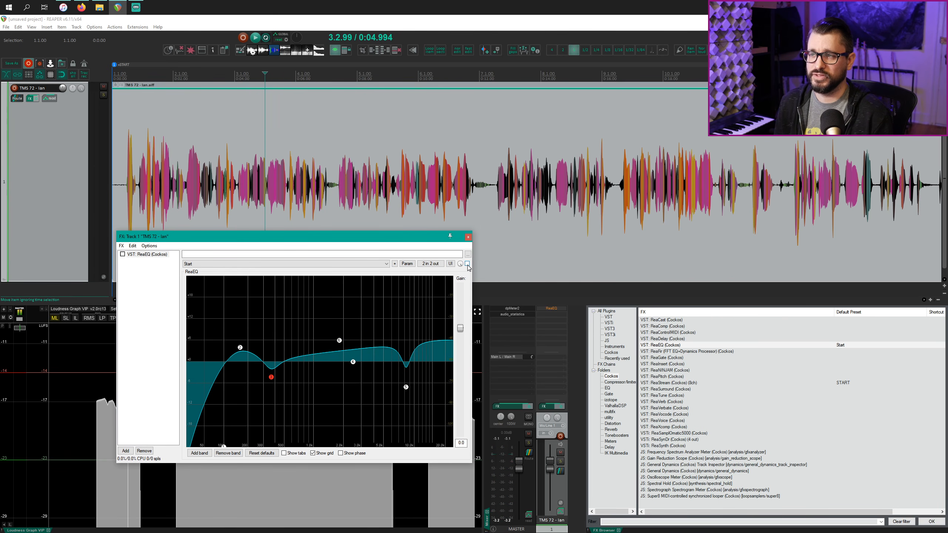
Play the voice with ReaEQ bypassed and re-enabled to compare the full equalization
{"action": "key", "text": "space"}
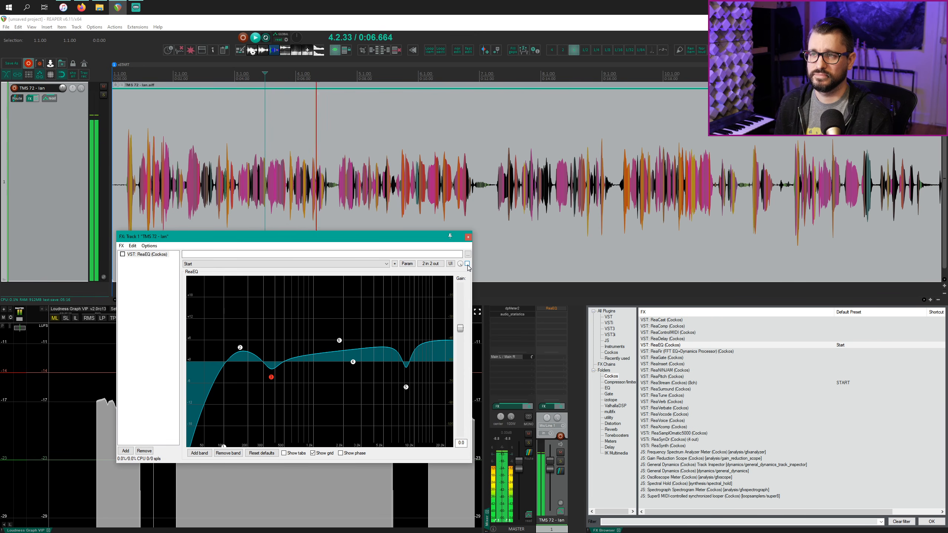
{"action": "left_click", "coordinate": [467, 264]}
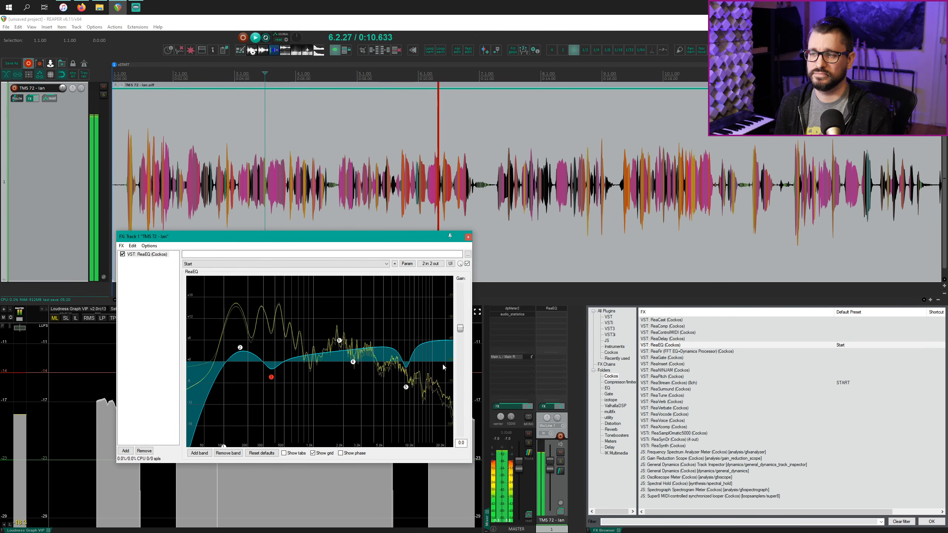
{"action": "key", "text": "space"}
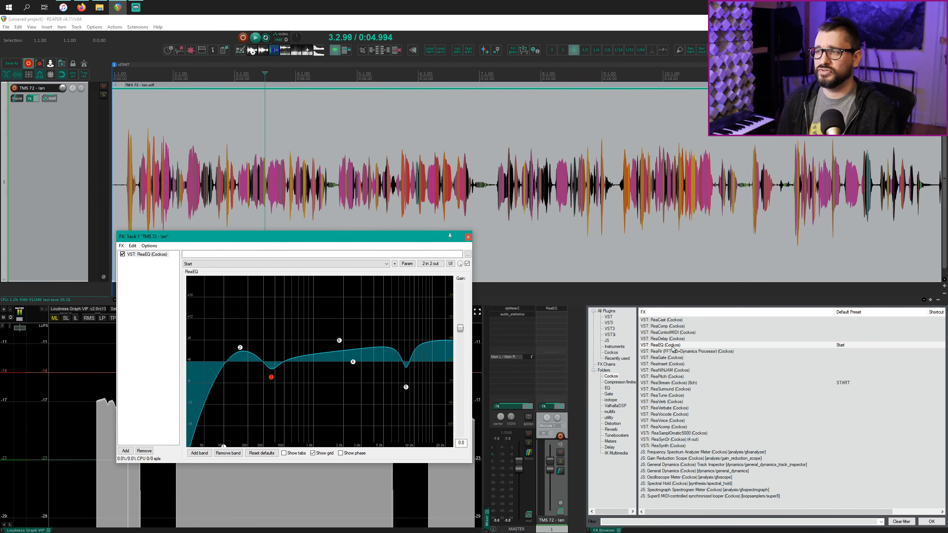
Add the ReaFir plugin to the voice track ahead of ReaEQ
{"action": "left_click", "coordinate": [669, 353]}
{"action": "left_click_drag", "start_coordinate": [668, 353], "coordinate": [147, 268]}
{"action": "key", "text": "space"}
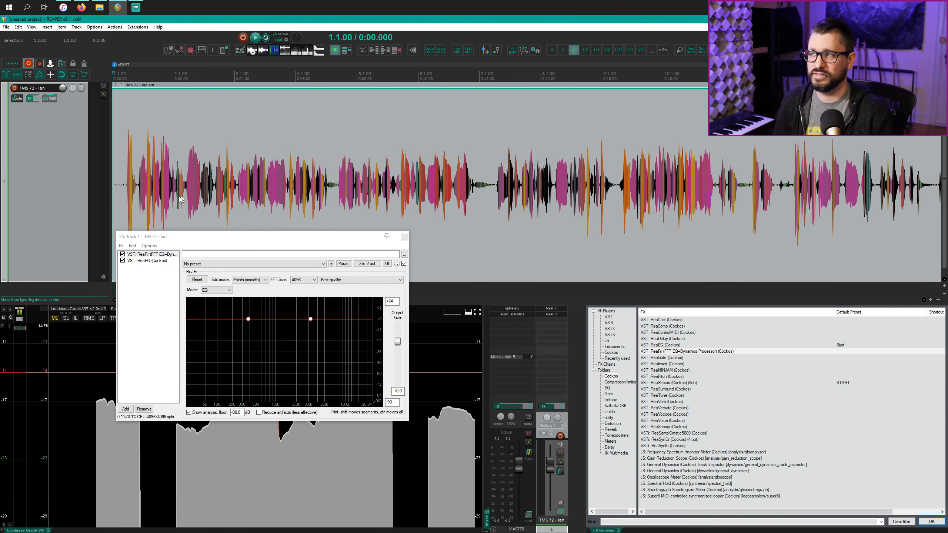
Select the silent opening of the voice clip from 1.1.00 to 1.1.94 and move the effects window clear of the waveform
{"action": "scroll", "coordinate": [163, 210], "scroll_direction": "up", "scroll_amount": 4}
{"action": "left_click_drag", "start_coordinate": [169, 193], "coordinate": [112, 194]}
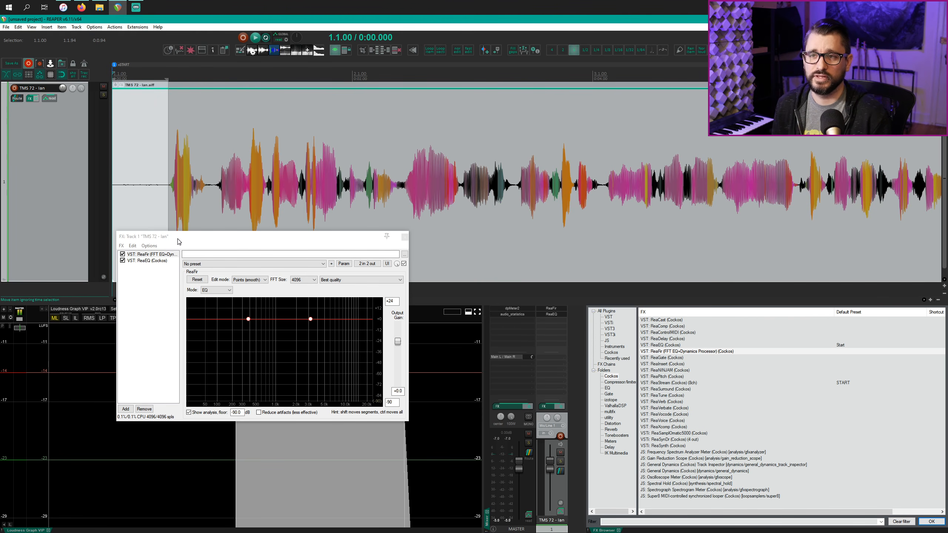
{"action": "left_click_drag", "start_coordinate": [180, 239], "coordinate": [146, 294]}
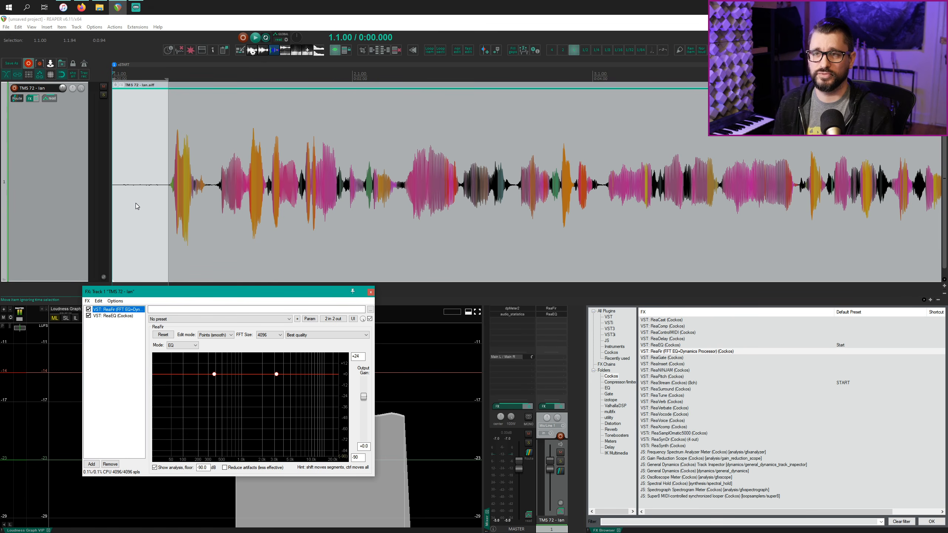
Play the selected silent opening to hear its noise and set ReaFir's mode to Subtract
{"action": "key", "text": "space"}
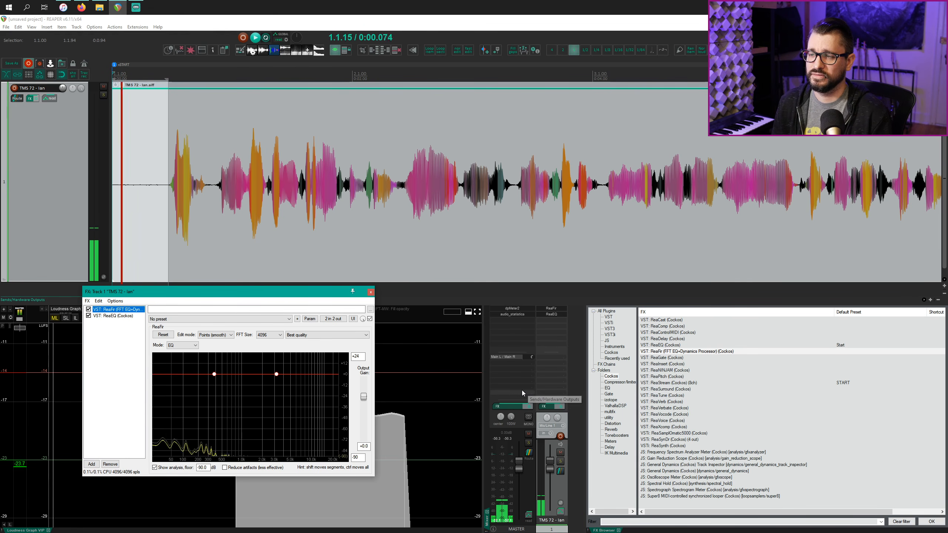
{"action": "key", "text": "space"}
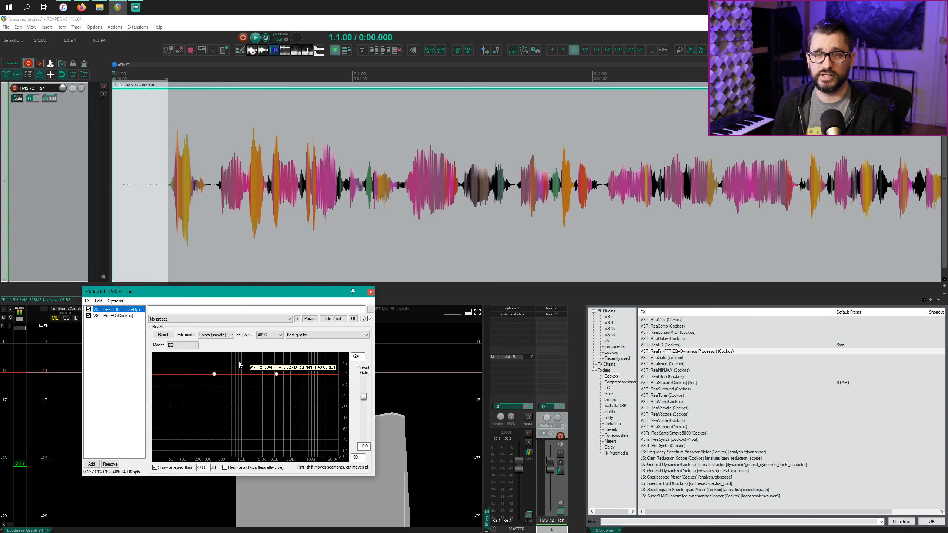
{"action": "left_click", "coordinate": [192, 347]}
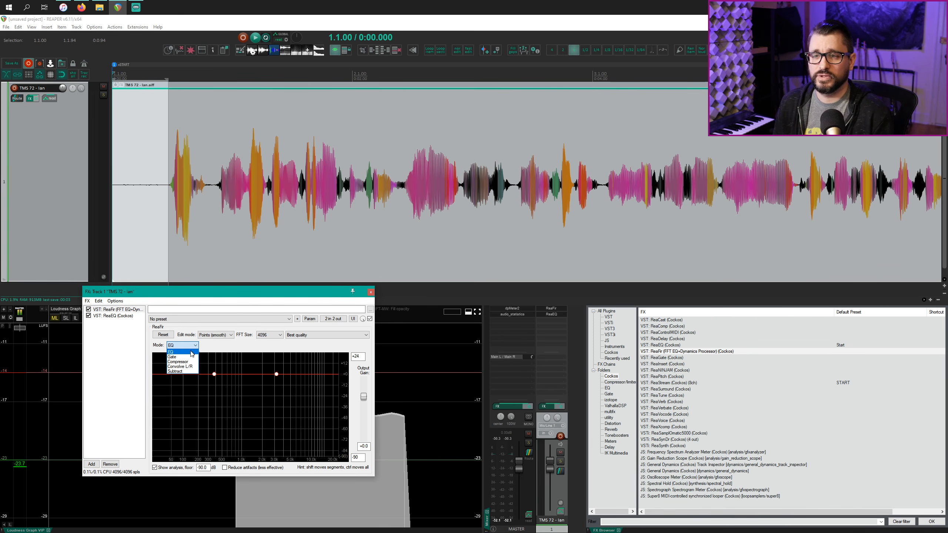
{"action": "left_click", "coordinate": [183, 372]}
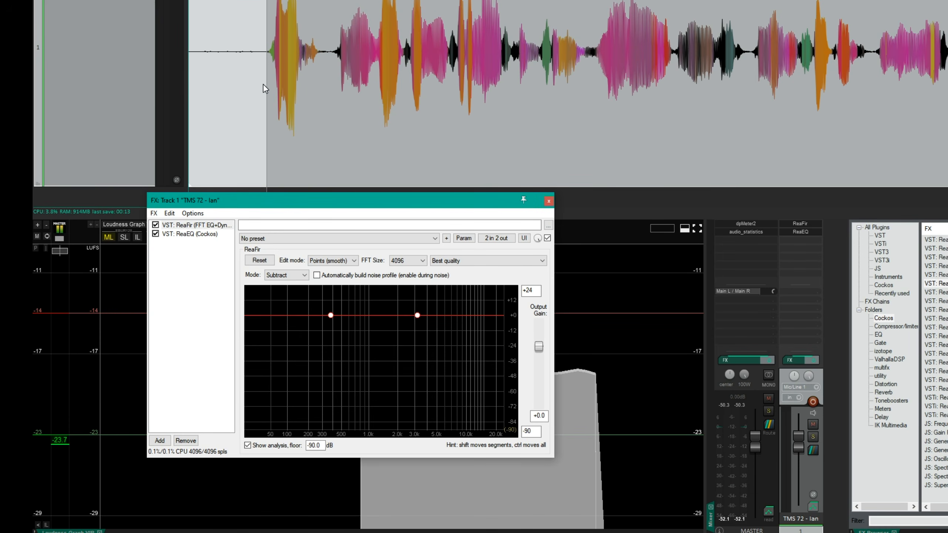
Build ReaFir's noise profile automatically while playing the silent section, stop the profile building, and replay the silence to hear the reduction
{"action": "left_click", "coordinate": [338, 276]}
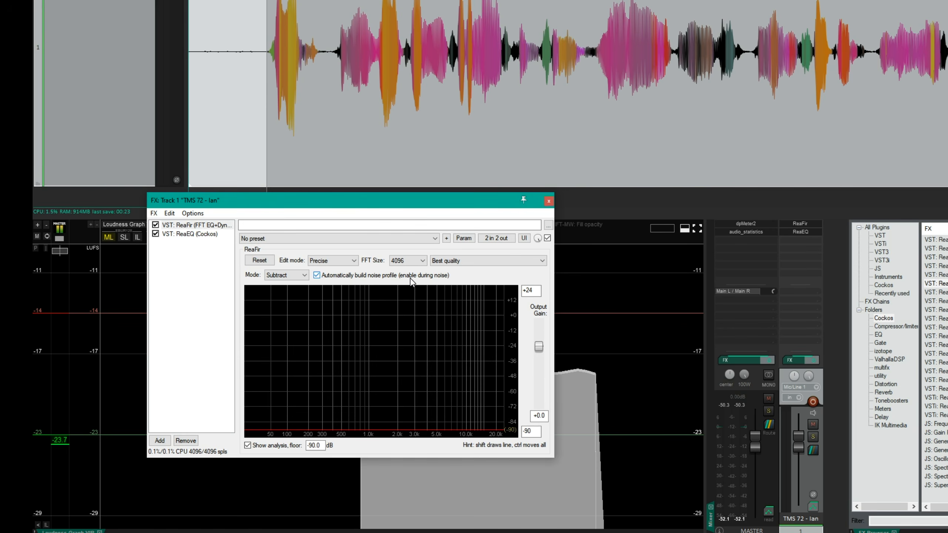
{"action": "key", "text": "space"}
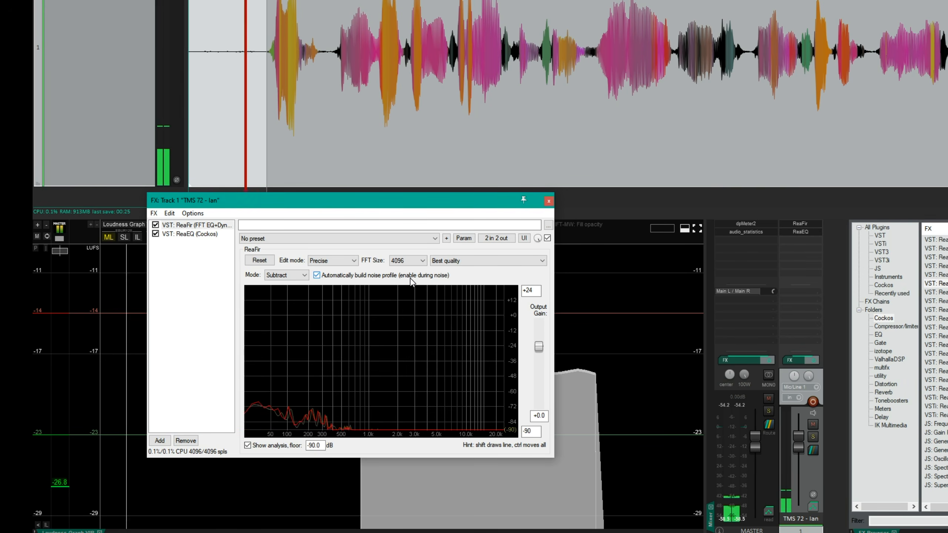
{"action": "left_click", "coordinate": [333, 277]}
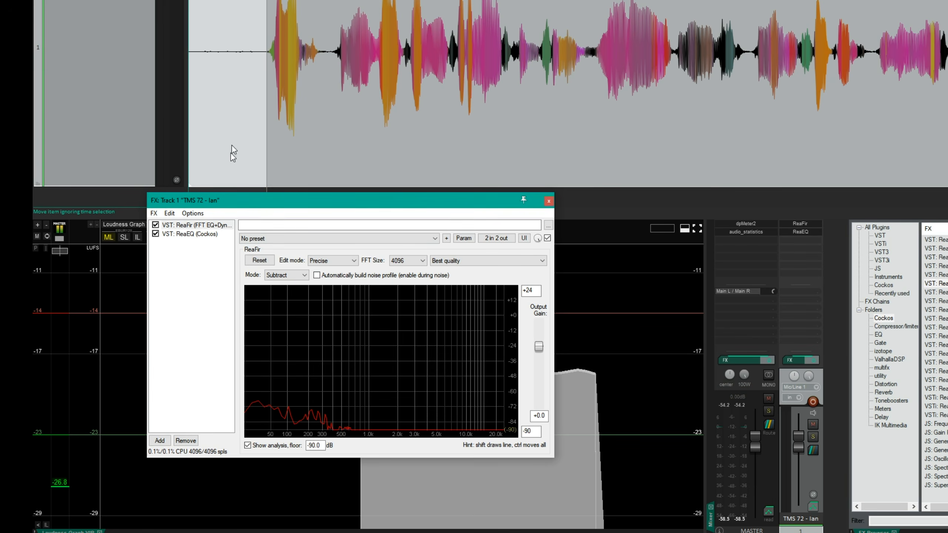
{"action": "left_click", "coordinate": [242, 99]}
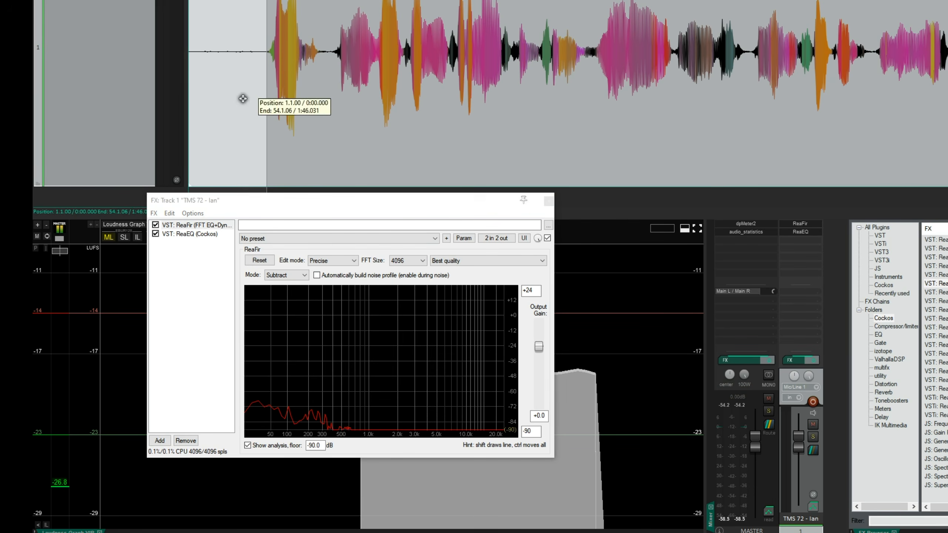
{"action": "left_click", "coordinate": [198, 107]}
{"action": "key", "text": "space"}
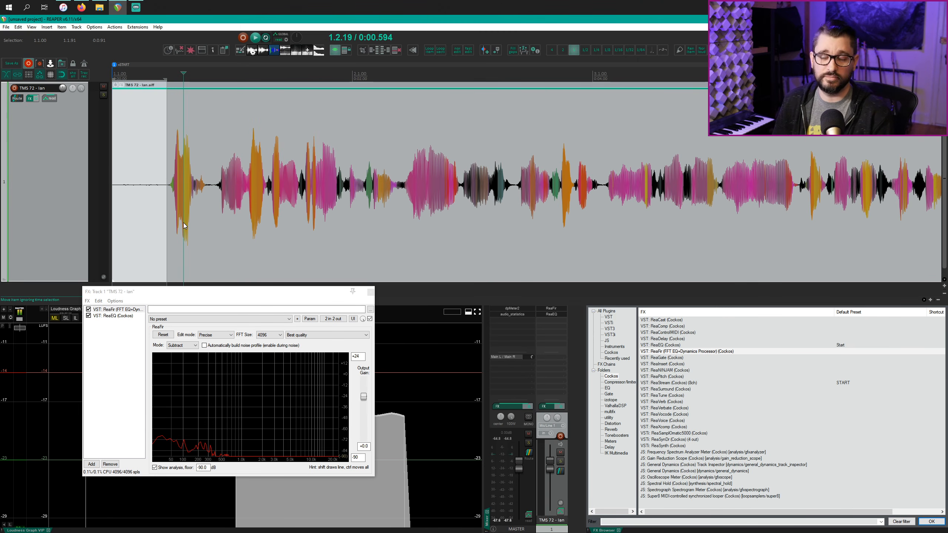
Clear the time selection and play the voice from 1.1.92 with the noise profile subtracted
{"action": "left_click", "coordinate": [173, 227]}
{"action": "key", "text": "Escape"}
{"action": "left_click", "coordinate": [168, 230]}
{"action": "scroll", "coordinate": [174, 244], "scroll_direction": "down", "scroll_amount": 2}
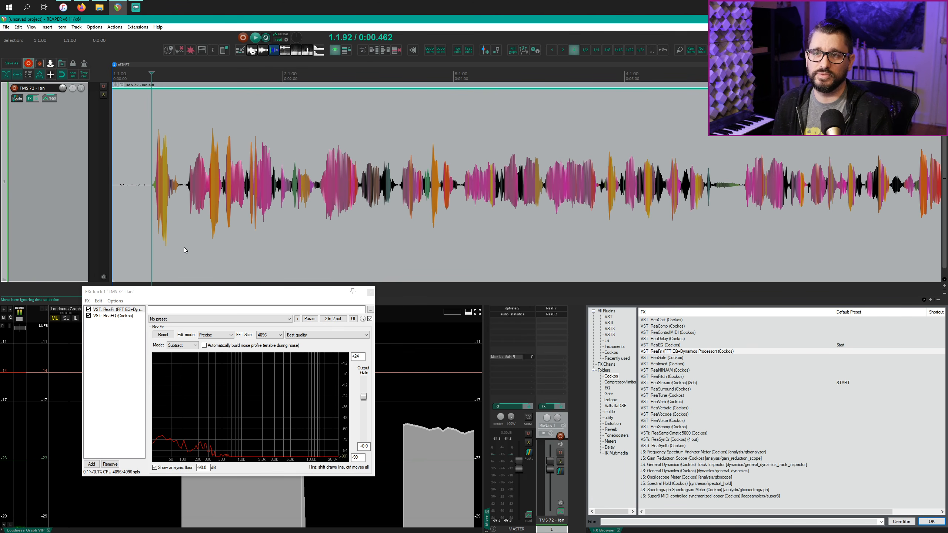
{"action": "key", "text": "space"}
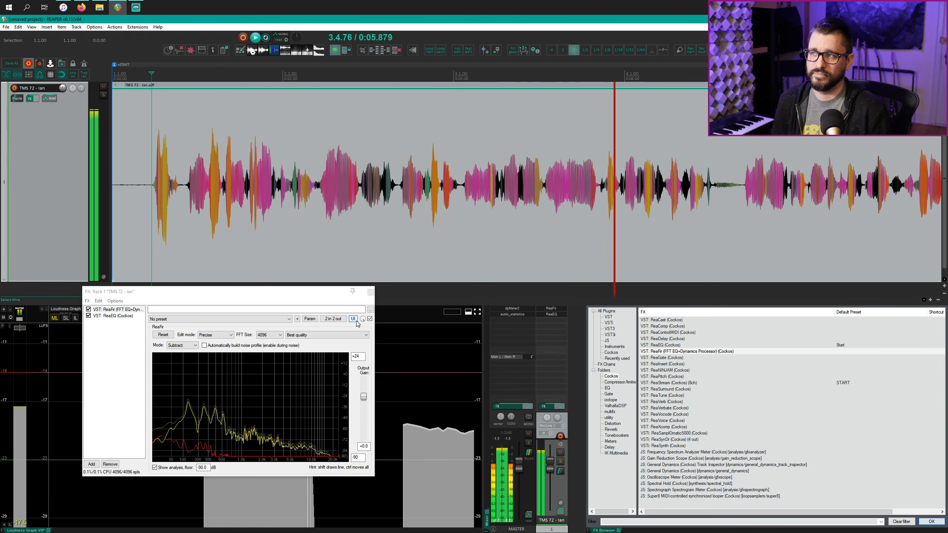
{"action": "key", "text": "space"}
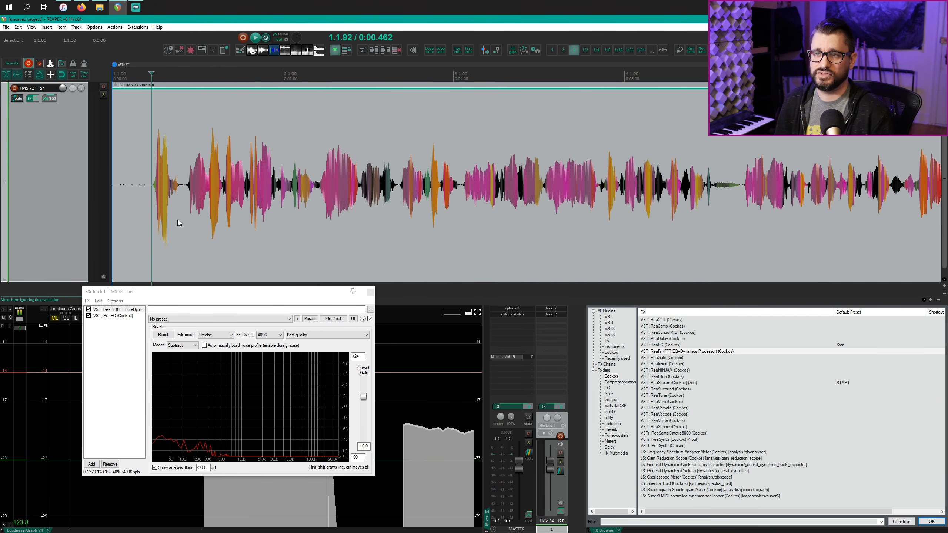
Rebuild ReaFir's noise profile from a stretch of speech starting at 1.2.54 instead of silence
{"action": "left_click_drag", "start_coordinate": [178, 226], "coordinate": [399, 233]}
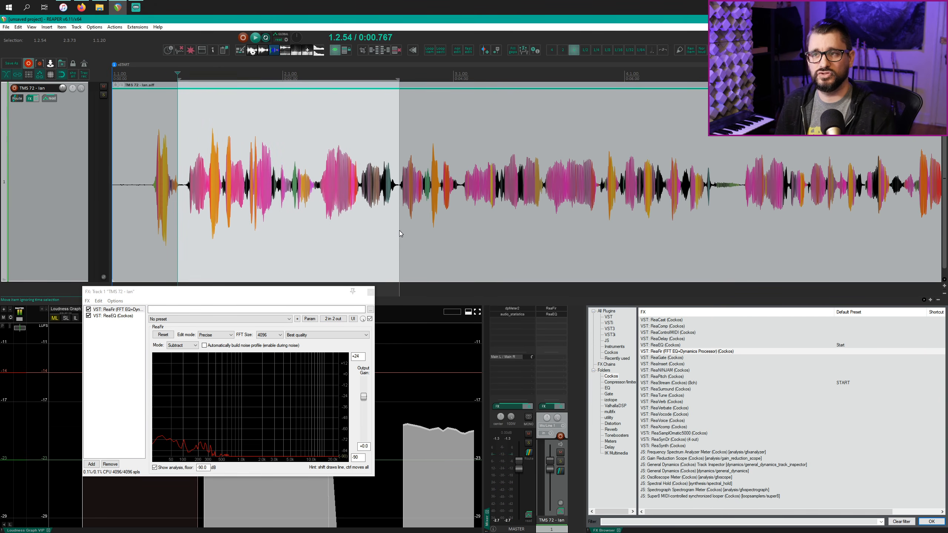
{"action": "left_click", "coordinate": [222, 346]}
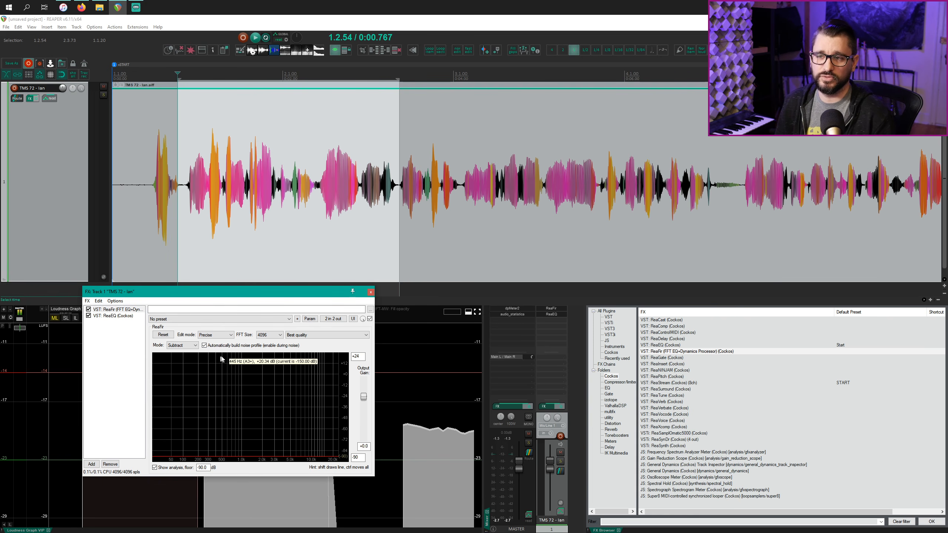
{"action": "key", "text": "space"}
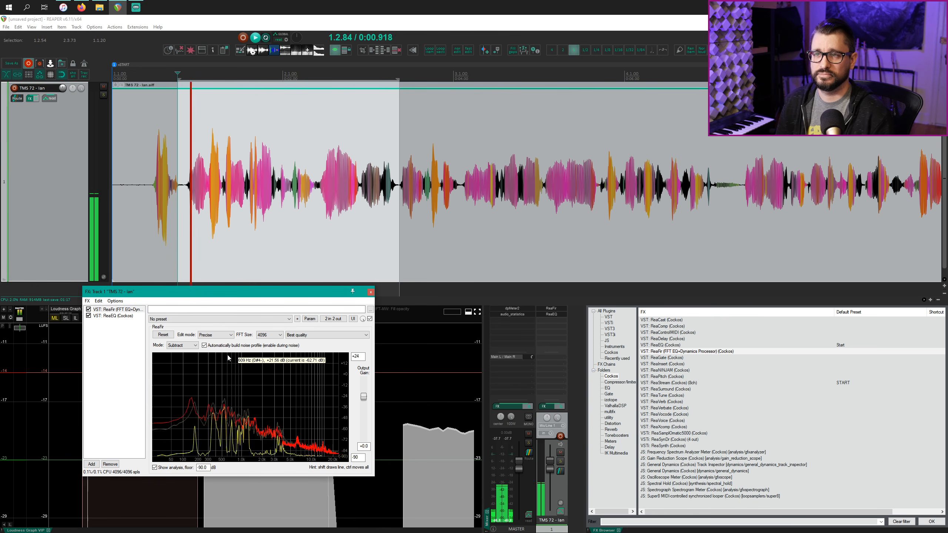
{"action": "key", "text": "space"}
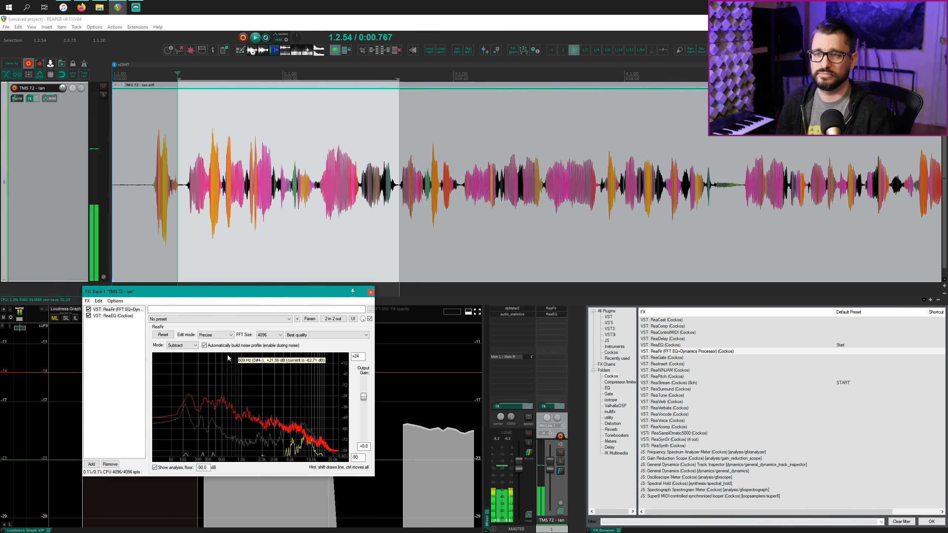
{"action": "left_click", "coordinate": [222, 346]}
Play the voice from 1.1.75 to hear the effect of the profile taken from speech
{"action": "left_click", "coordinate": [145, 228]}
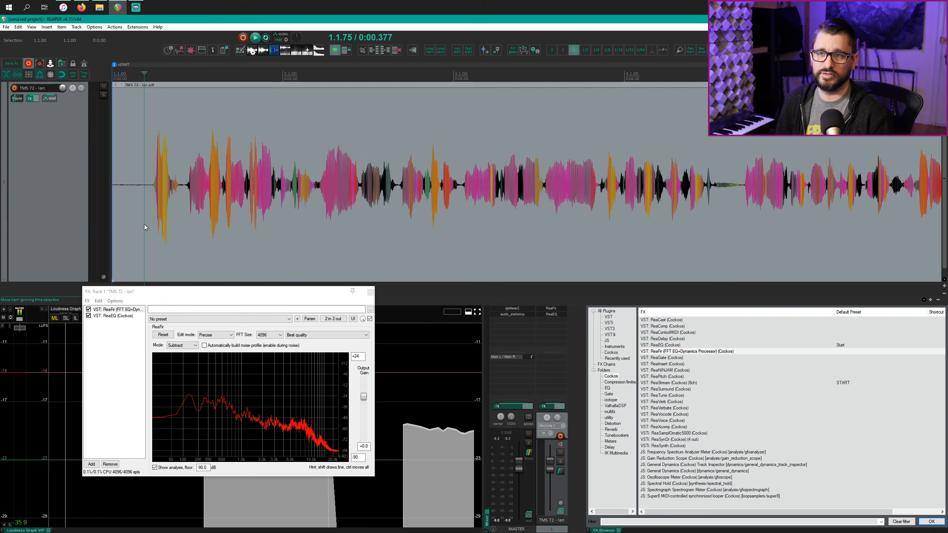
{"action": "key", "text": "space"}
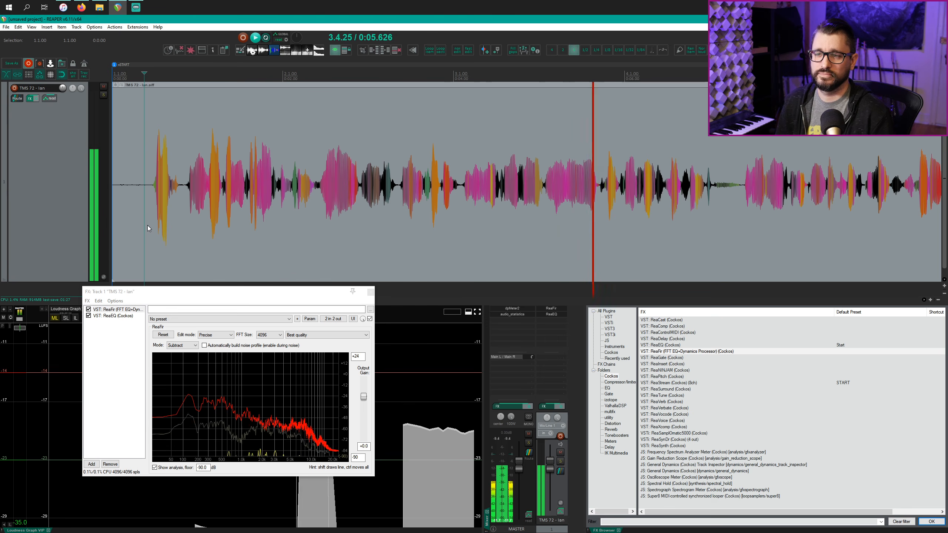
{"action": "key", "text": "space"}
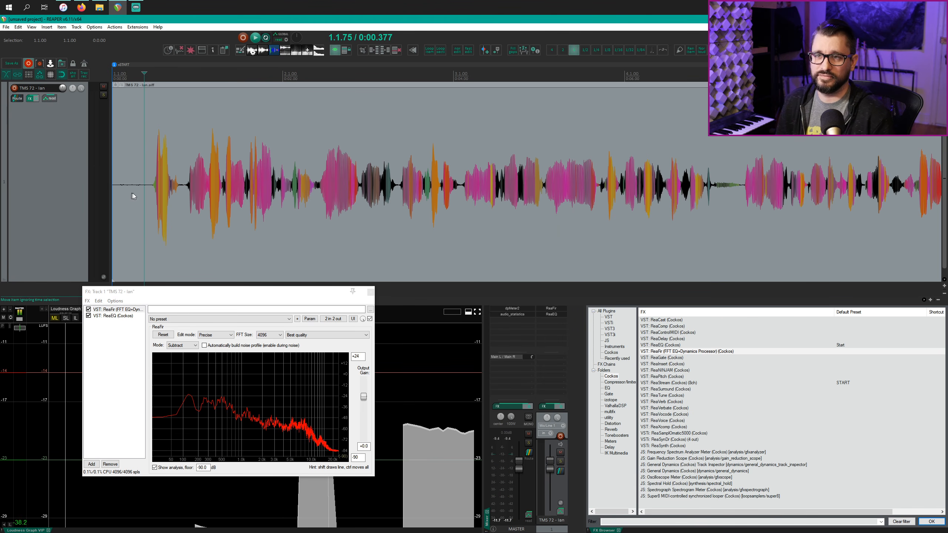
Select the silent opening from 1.1.00 to 1.1.94 and rebuild ReaFir's noise profile from it, leaving automatic building off
{"action": "left_click_drag", "start_coordinate": [152, 194], "coordinate": [66, 210]}
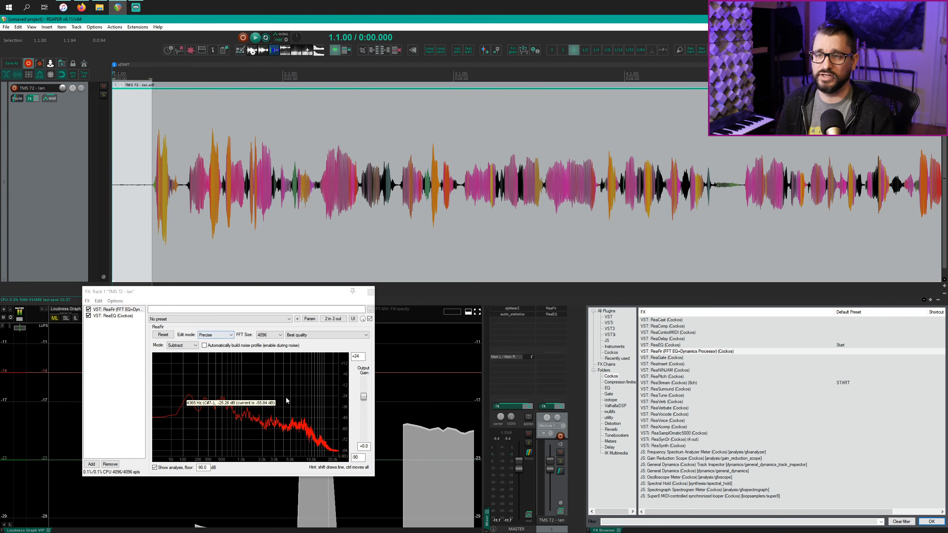
{"action": "left_click", "coordinate": [204, 346]}
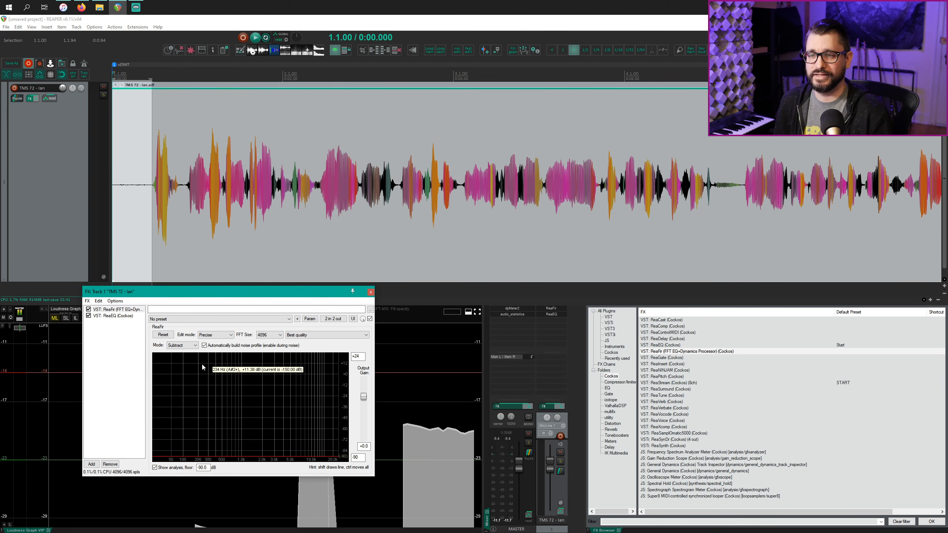
{"action": "key", "text": "space"}
{"action": "key", "text": "space"}
{"action": "left_click", "coordinate": [205, 346]}
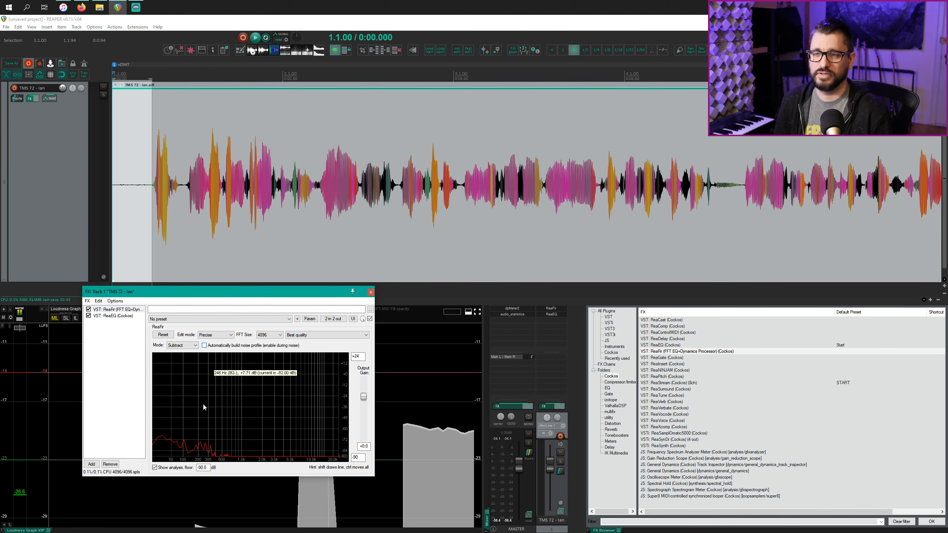
Try an FFT size of 512 in ReaFir
{"action": "left_click", "coordinate": [190, 249]}
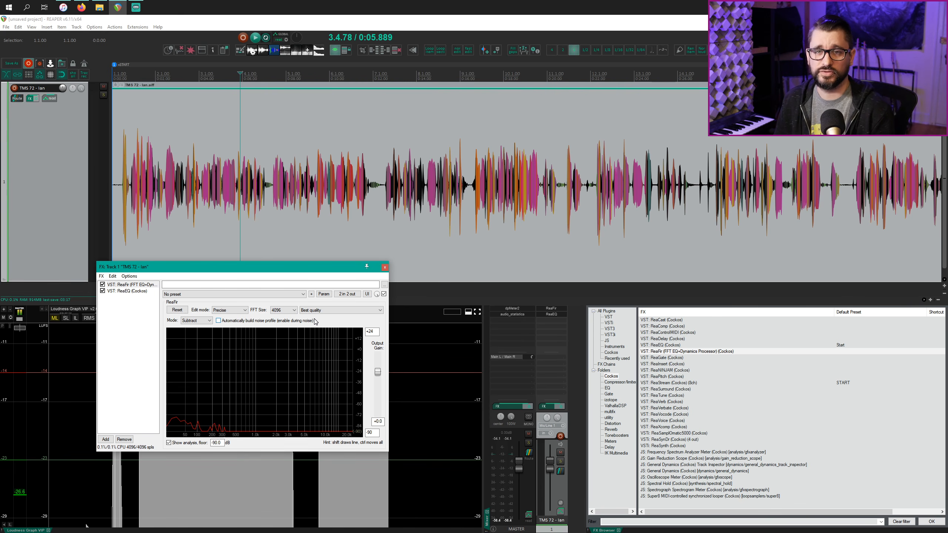
{"action": "left_click", "coordinate": [283, 310]}
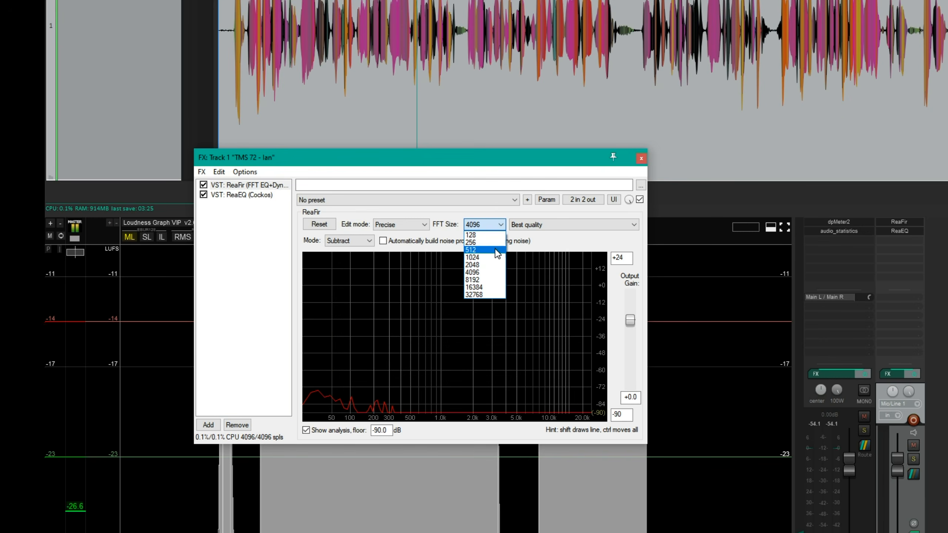
{"action": "left_click", "coordinate": [485, 250]}
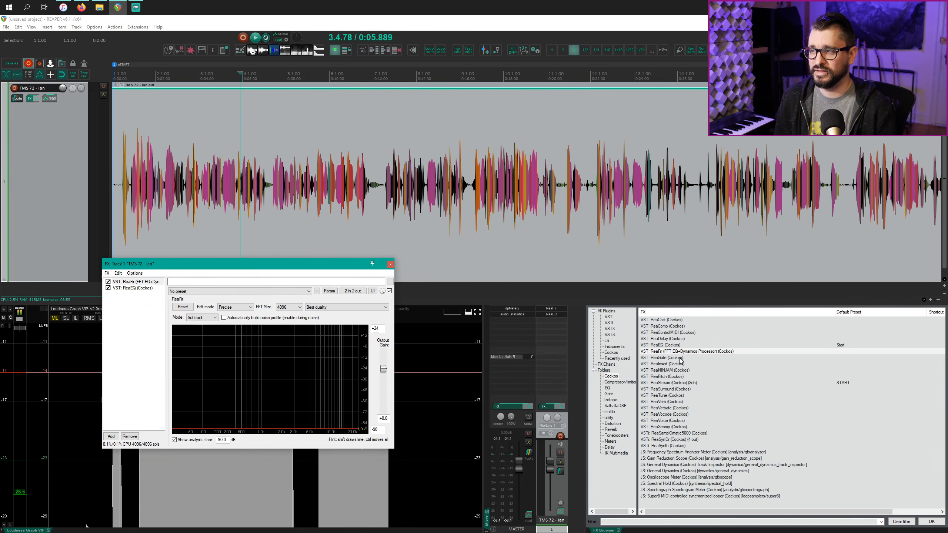
Add the ReaGate plugin to the voice track between ReaFir and ReaEQ
{"action": "left_click", "coordinate": [668, 358]}
{"action": "left_click_drag", "start_coordinate": [668, 359], "coordinate": [151, 295]}
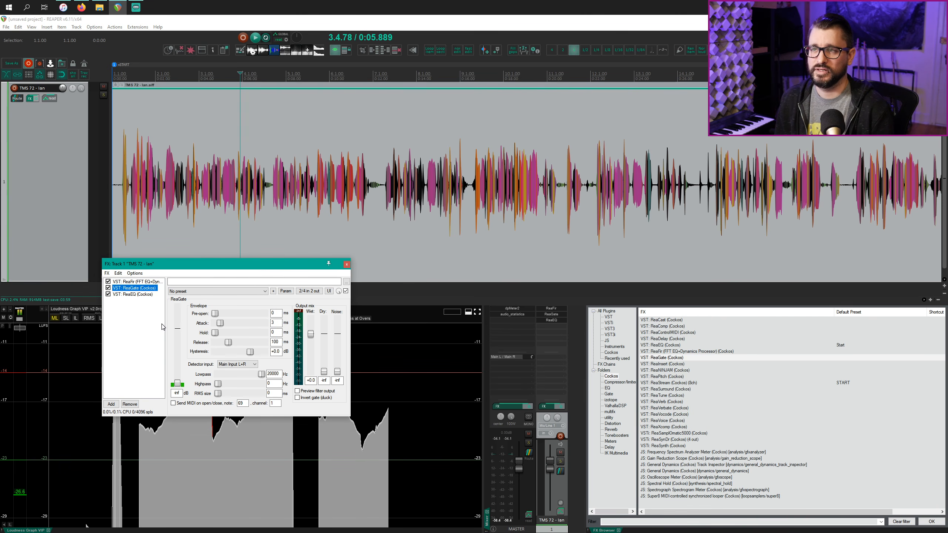
{"action": "left_click", "coordinate": [291, 215]}
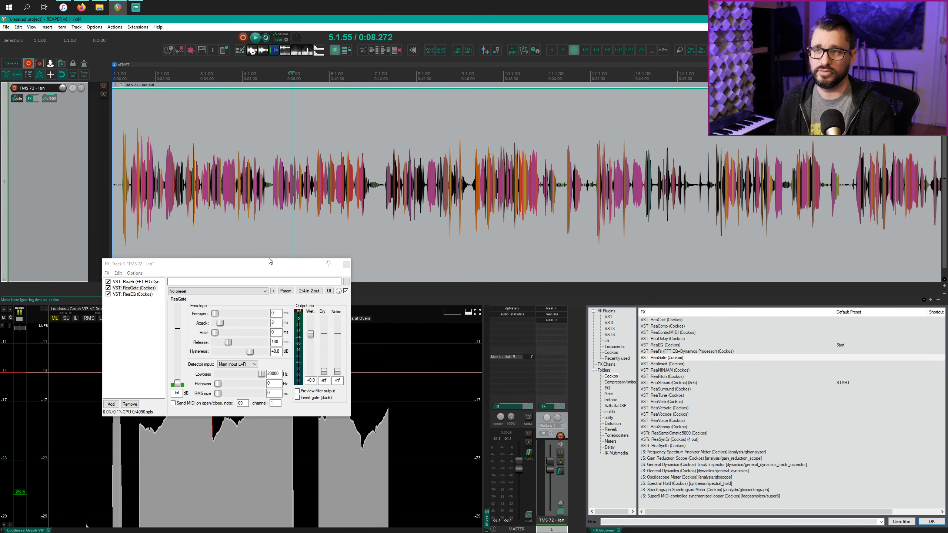
Select the silent opening of the voice clip from 1.1.00 to 1.2.01 as a test passage for the gate
{"action": "left_click", "coordinate": [133, 193]}
{"action": "scroll", "coordinate": [134, 193], "scroll_direction": "up", "scroll_amount": 3}
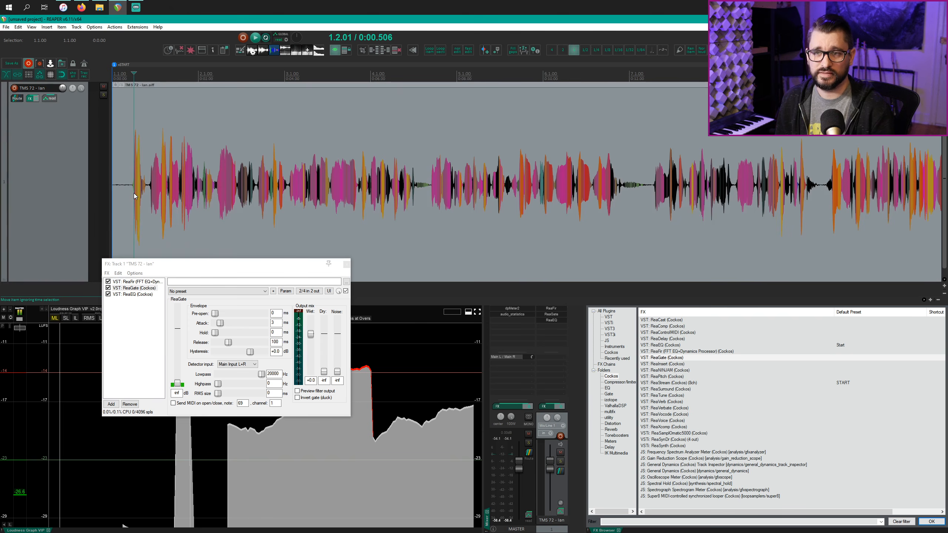
{"action": "left_click_drag", "start_coordinate": [132, 194], "coordinate": [113, 198]}
{"action": "scroll", "coordinate": [113, 202], "scroll_direction": "up", "scroll_amount": 3}
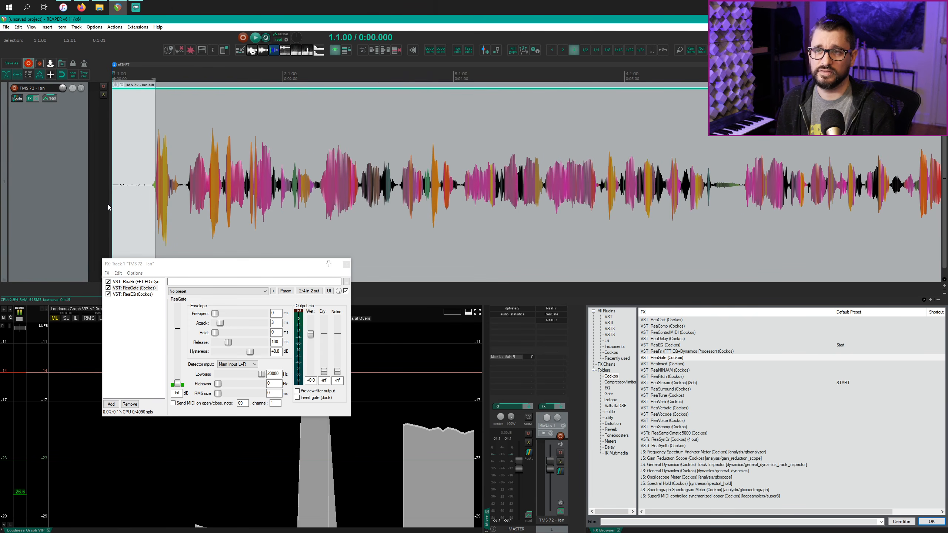
{"action": "scroll", "coordinate": [132, 207], "scroll_direction": "down", "scroll_amount": 3}
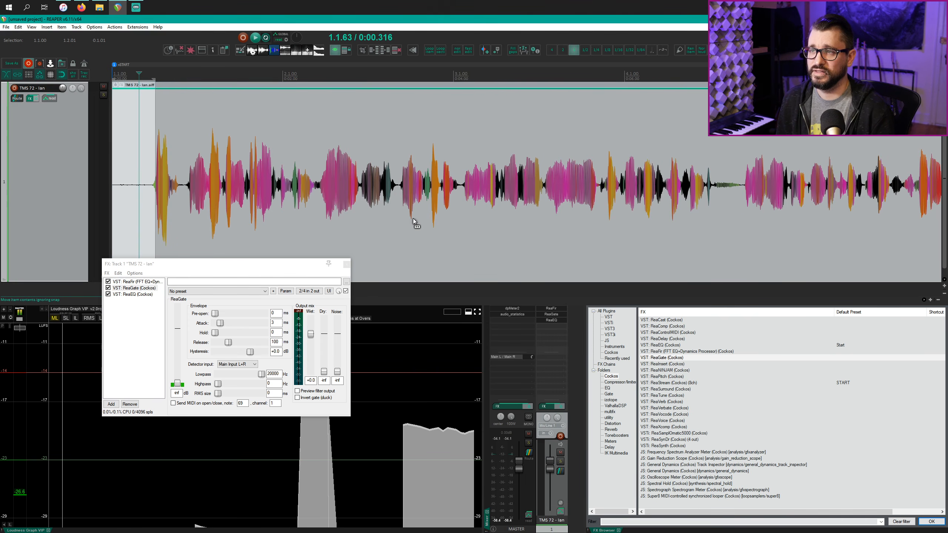
{"action": "key", "text": "space"}
Play the voice from 4.1.95 and select the quiet passage between phrases just after 4.3.00
{"action": "left_click", "coordinate": [414, 198]}
{"action": "scroll", "coordinate": [414, 199], "scroll_direction": "up", "scroll_amount": 3}
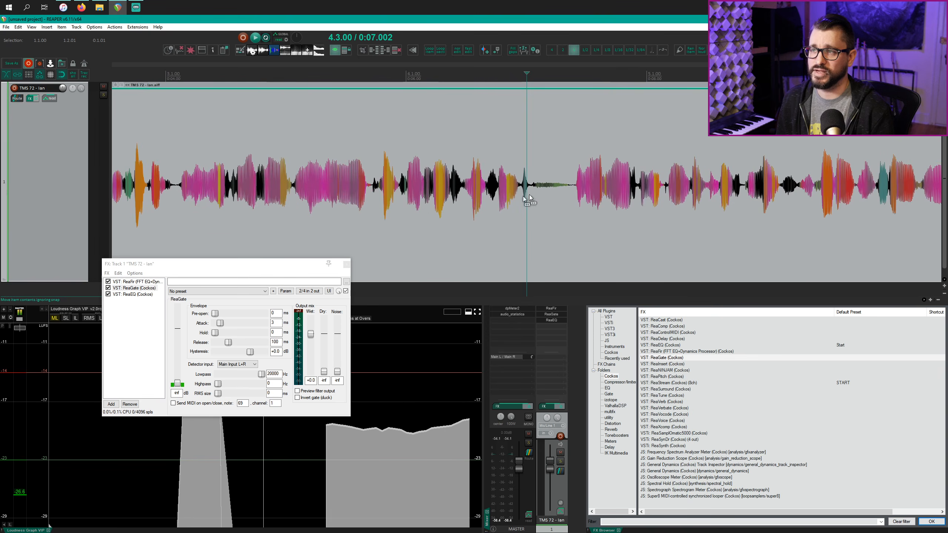
{"action": "left_click", "coordinate": [463, 209]}
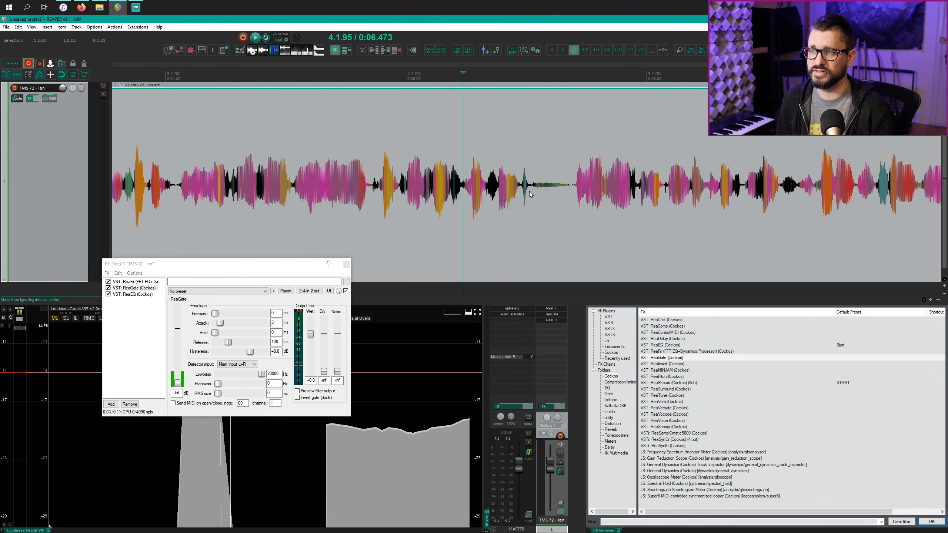
{"action": "left_click_drag", "start_coordinate": [529, 191], "coordinate": [574, 194]}
Set ReaGate's threshold to -32.8 dB and play the selected quiet passage through the gate
{"action": "key", "text": "space"}
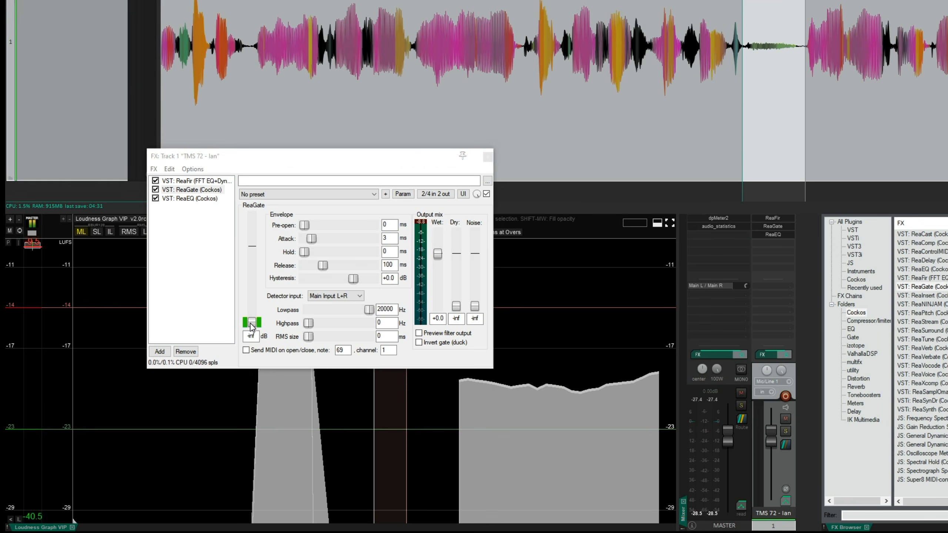
{"action": "left_click_drag", "start_coordinate": [178, 383], "coordinate": [180, 369]}
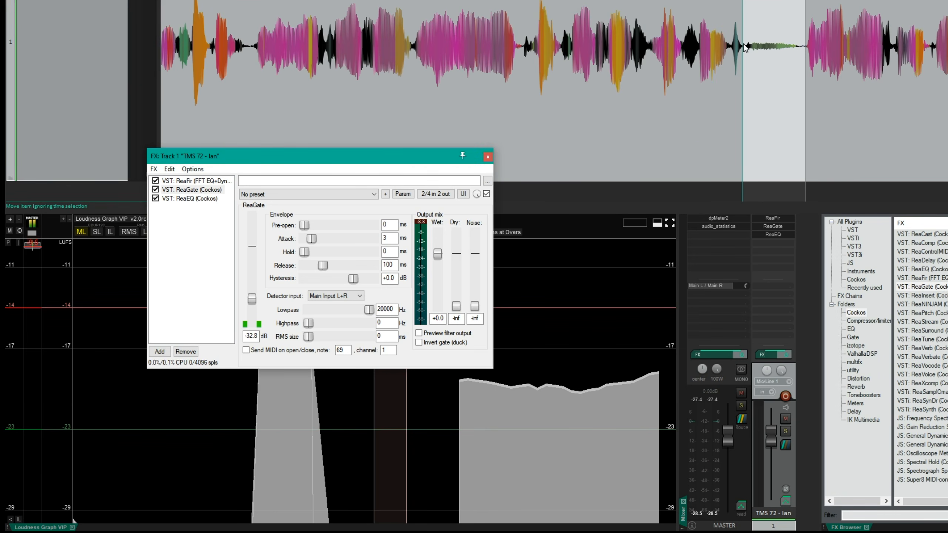
{"action": "key", "text": "space"}
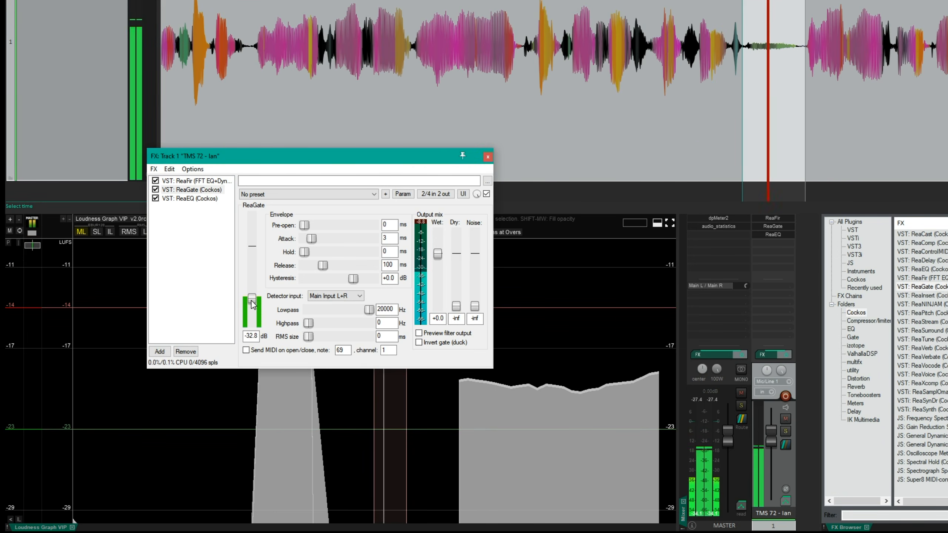
Set ReaGate's threshold to -26.7 dB and play the voice through it from a gap between two phrases
{"action": "left_click_drag", "start_coordinate": [253, 303], "coordinate": [253, 297]}
{"action": "key", "text": "space"}
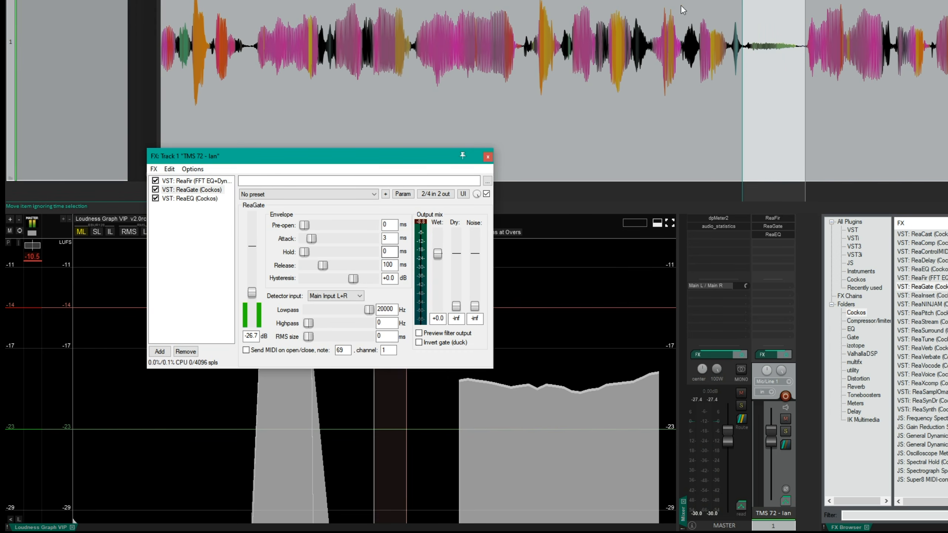
{"action": "left_click", "coordinate": [513, 58]}
{"action": "left_click", "coordinate": [253, 95]}
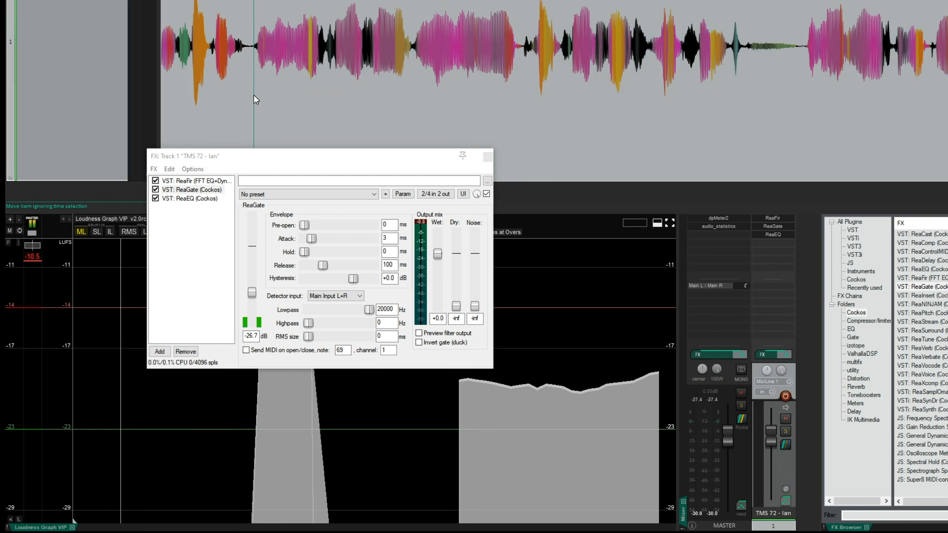
{"action": "key", "text": "space"}
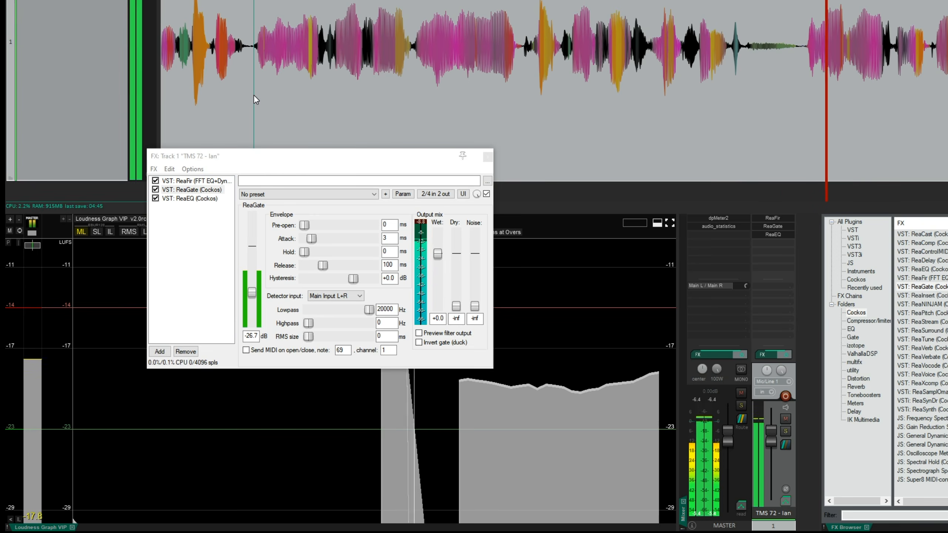
{"action": "scroll", "coordinate": [399, 96], "scroll_direction": "down", "scroll_amount": 2}
{"action": "scroll", "coordinate": [399, 96], "scroll_direction": "down", "scroll_amount": 3}
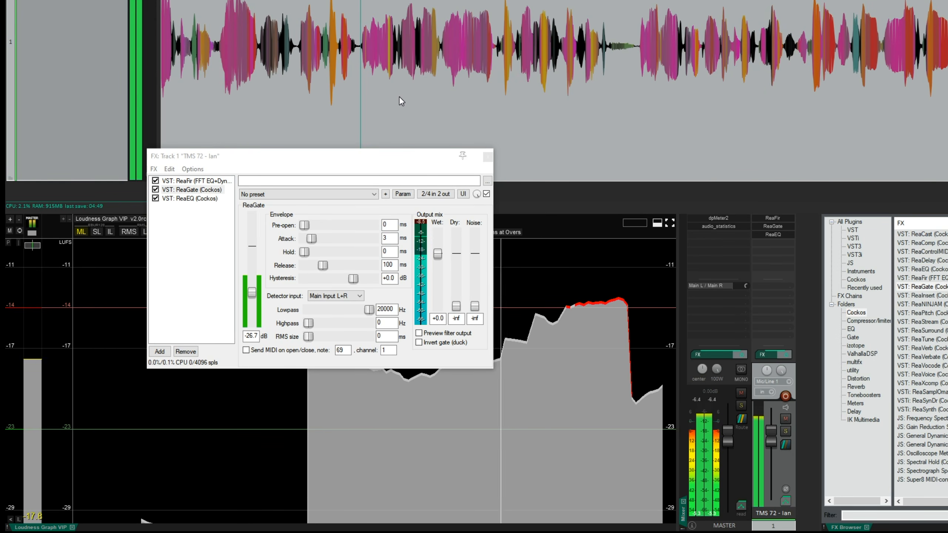
{"action": "left_click", "coordinate": [492, 106]}
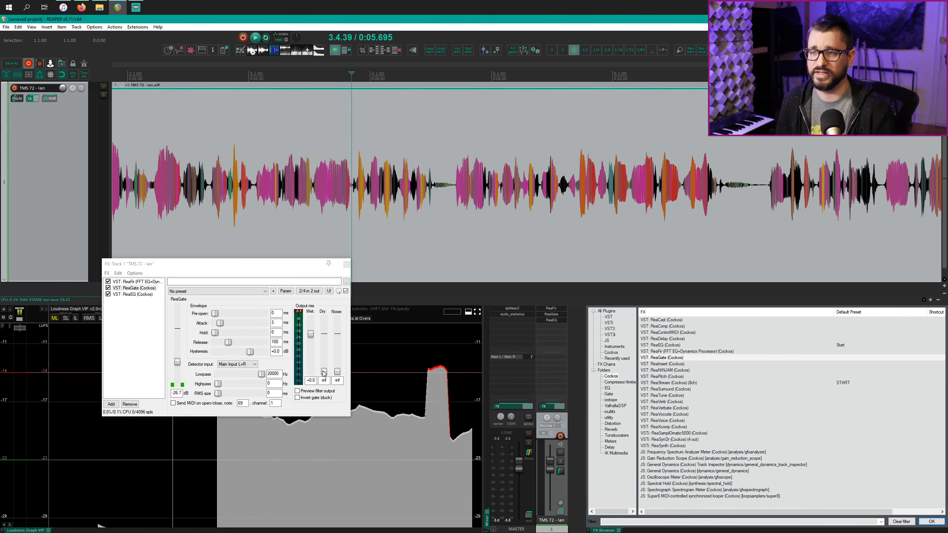
Set ReaGate's dry output level to -20.4 dB and play the voice from just after 3.4.00 through the next quiet passages
{"action": "left_click_drag", "start_coordinate": [326, 373], "coordinate": [327, 355]}
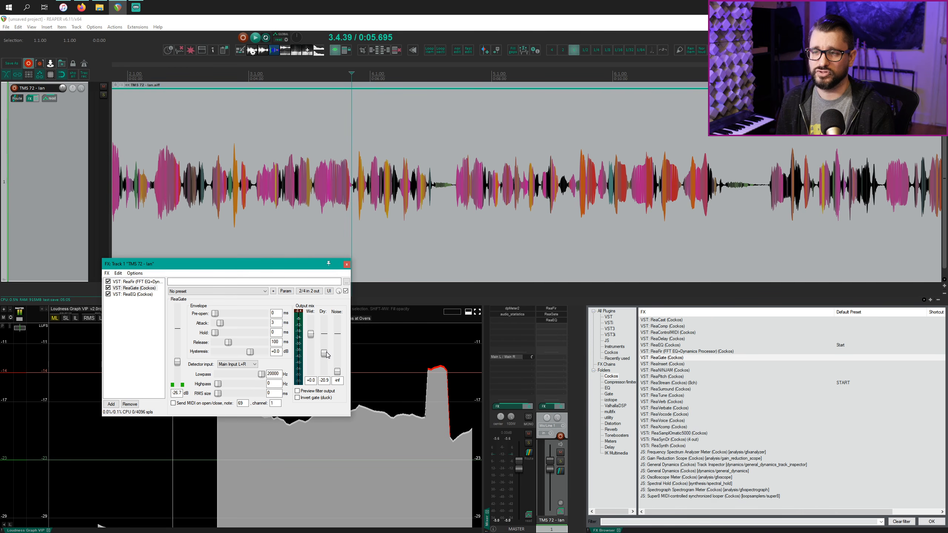
{"action": "left_click", "coordinate": [342, 205]}
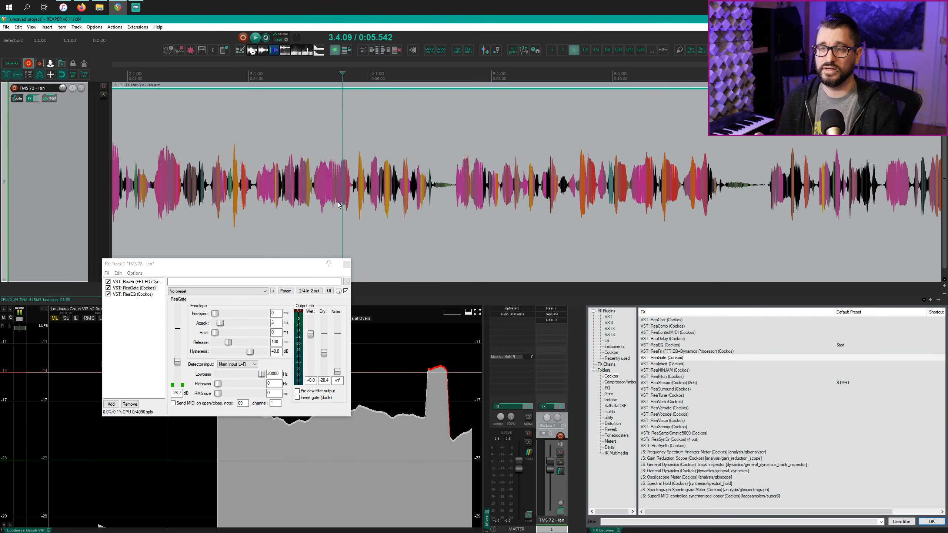
{"action": "left_click", "coordinate": [355, 208]}
{"action": "key", "text": "space"}
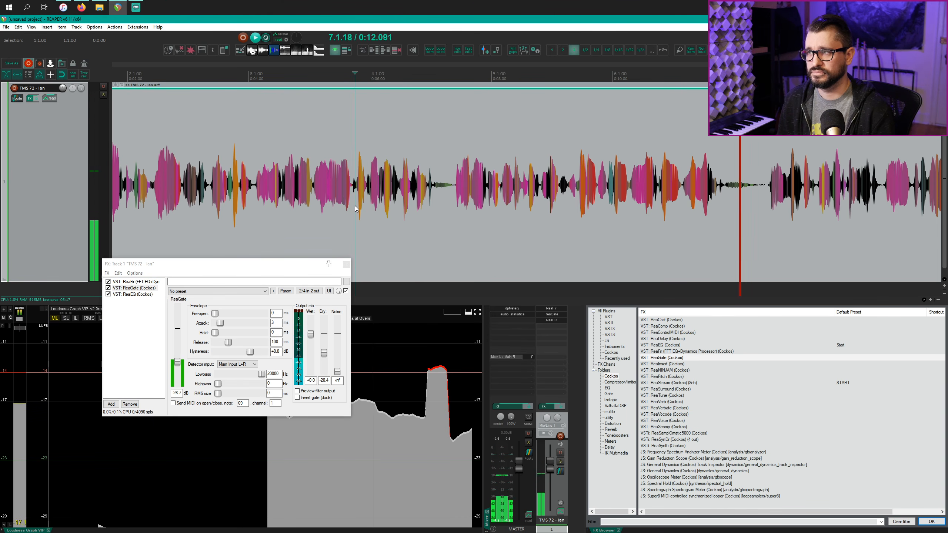
{"action": "key", "text": "space"}
Select the quiet passage between phrases from 6.4.62 to 7.2.06 and play it through the gate
{"action": "left_click", "coordinate": [391, 212]}
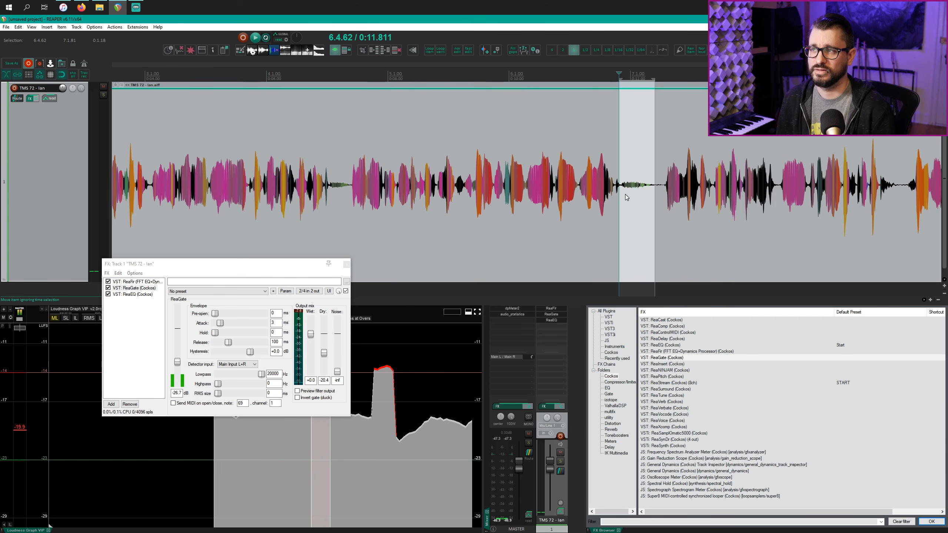
{"action": "left_click_drag", "start_coordinate": [620, 193], "coordinate": [663, 193]}
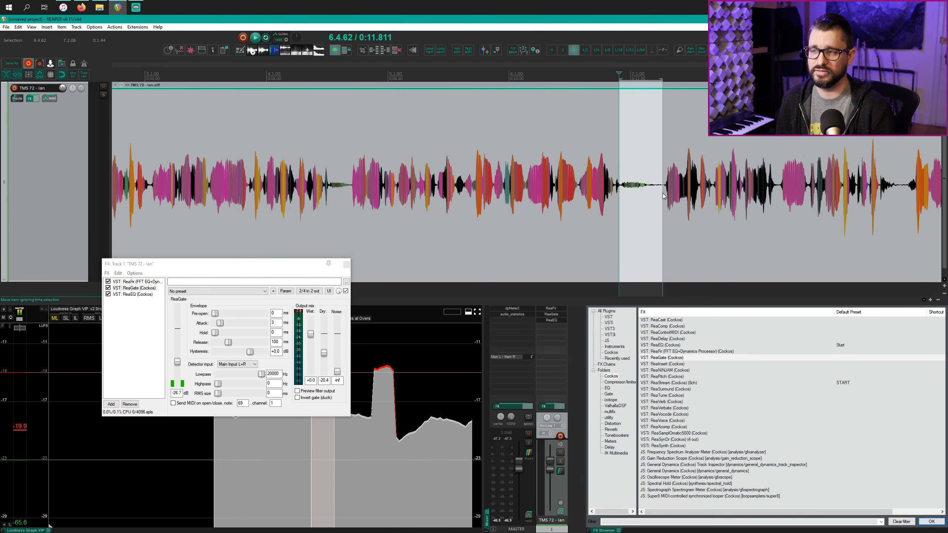
{"action": "key", "text": "space"}
{"action": "key", "text": "space"}
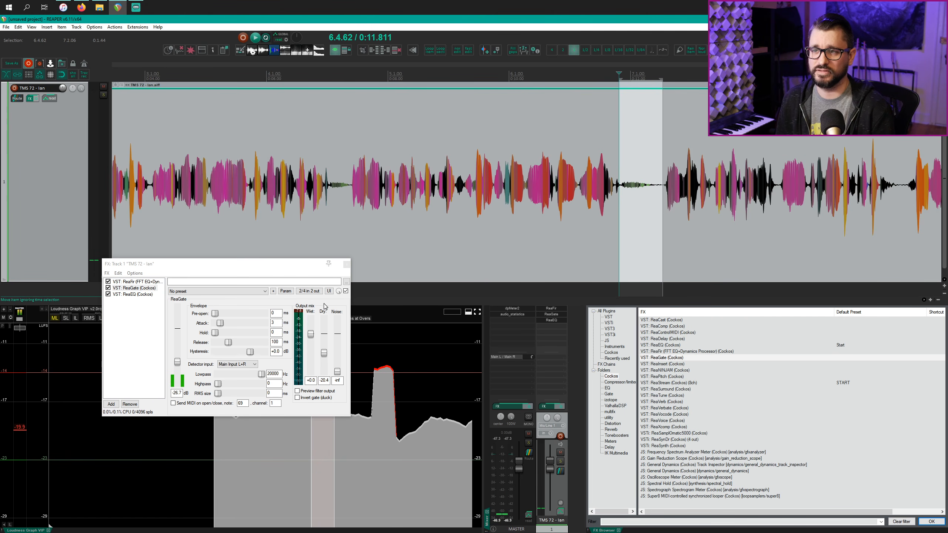
Bypass ReaGate, play the selected quiet passage for comparison, and enable the gate again
{"action": "left_click", "coordinate": [346, 291]}
{"action": "key", "text": "space"}
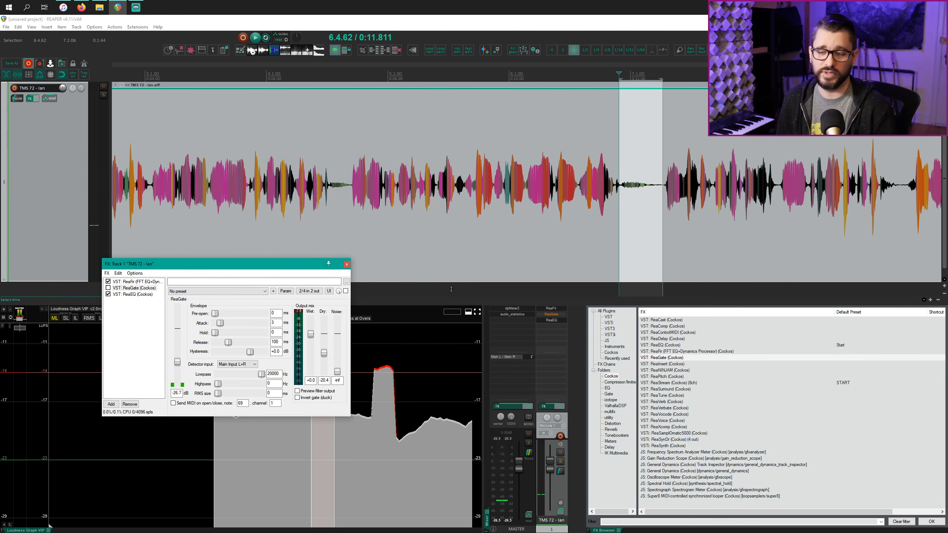
{"action": "left_click", "coordinate": [346, 291]}
{"action": "left_click", "coordinate": [512, 216]}
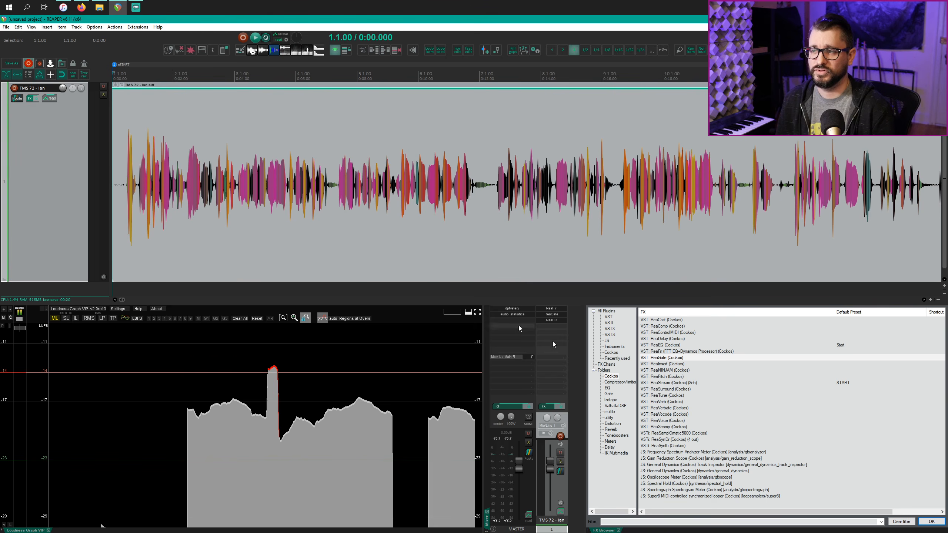
Open the voice track's effects chain and review the ReaGate, ReaFir and ReaEQ settings
{"action": "left_click", "coordinate": [547, 406]}
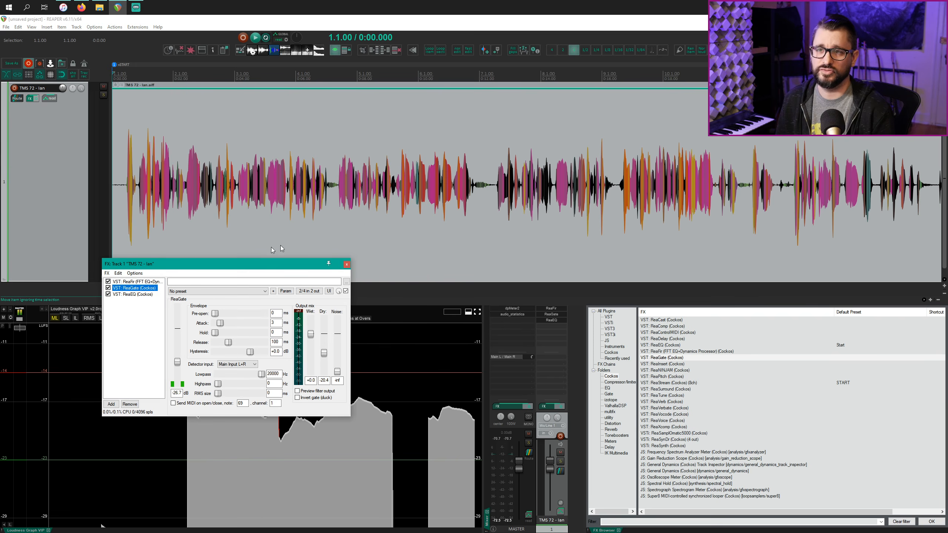
{"action": "left_click", "coordinate": [144, 281]}
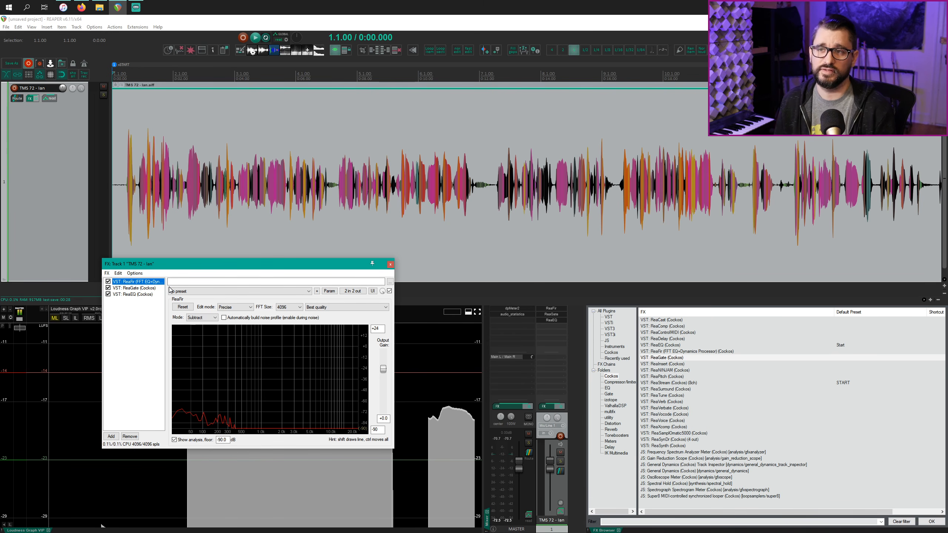
{"action": "left_click", "coordinate": [134, 288]}
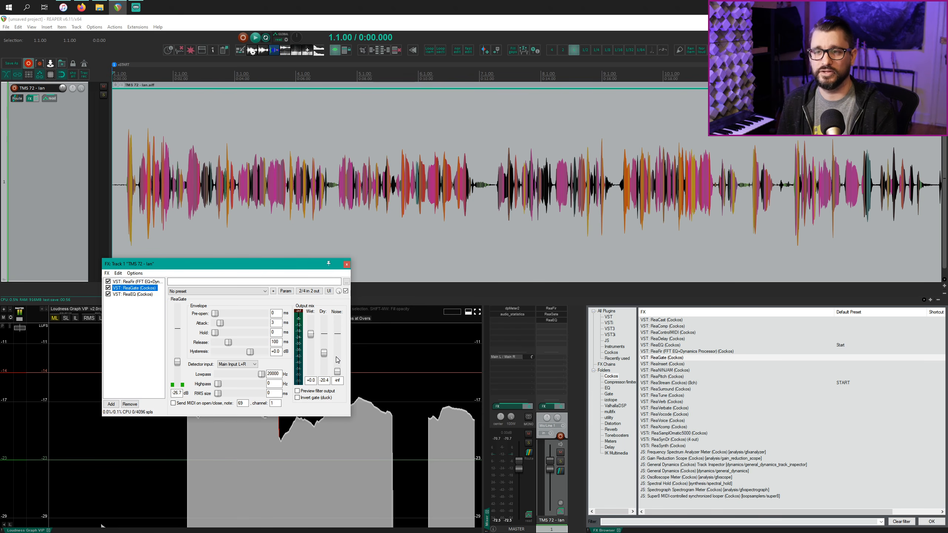
{"action": "left_click", "coordinate": [133, 295]}
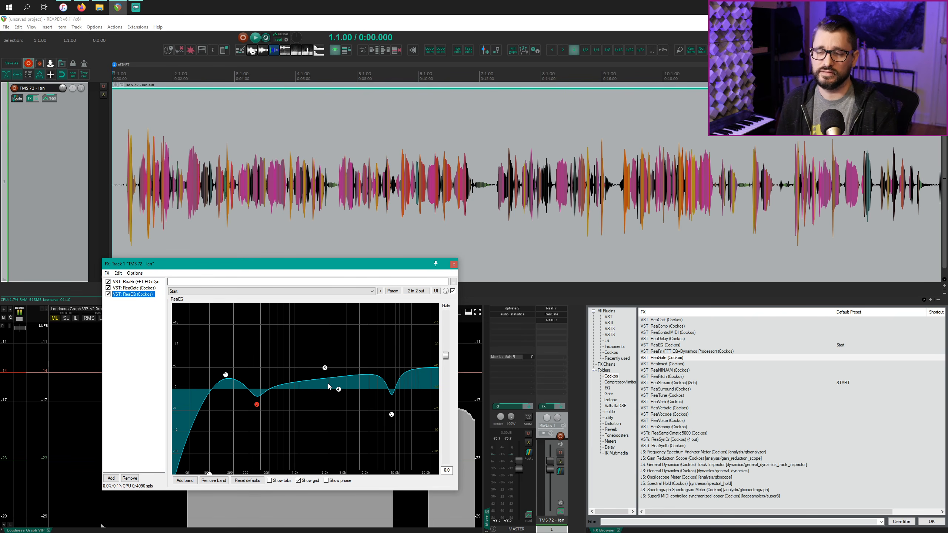
Add ReaComp after ReaEQ in the voice track's effects chain and rename the instance "Limiter"
{"action": "left_click", "coordinate": [671, 327]}
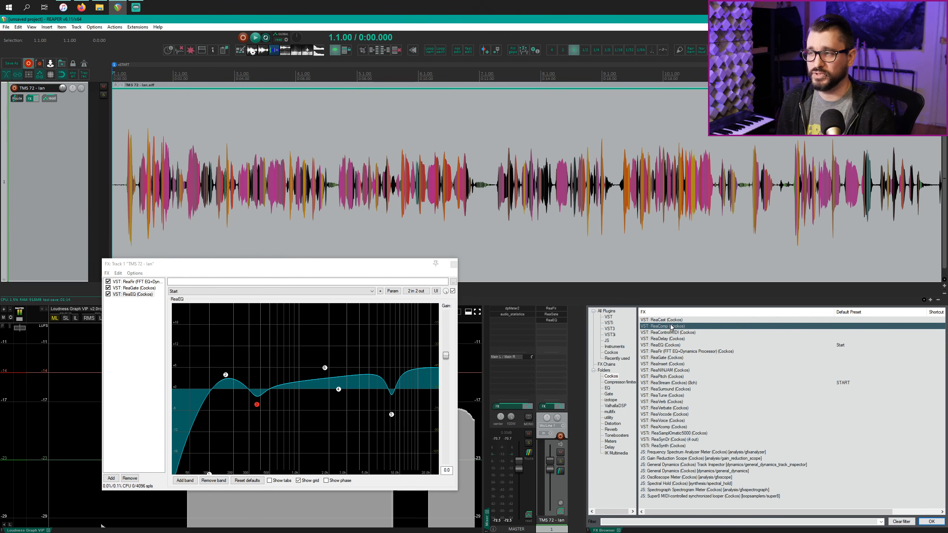
{"action": "left_click_drag", "start_coordinate": [672, 327], "coordinate": [149, 358]}
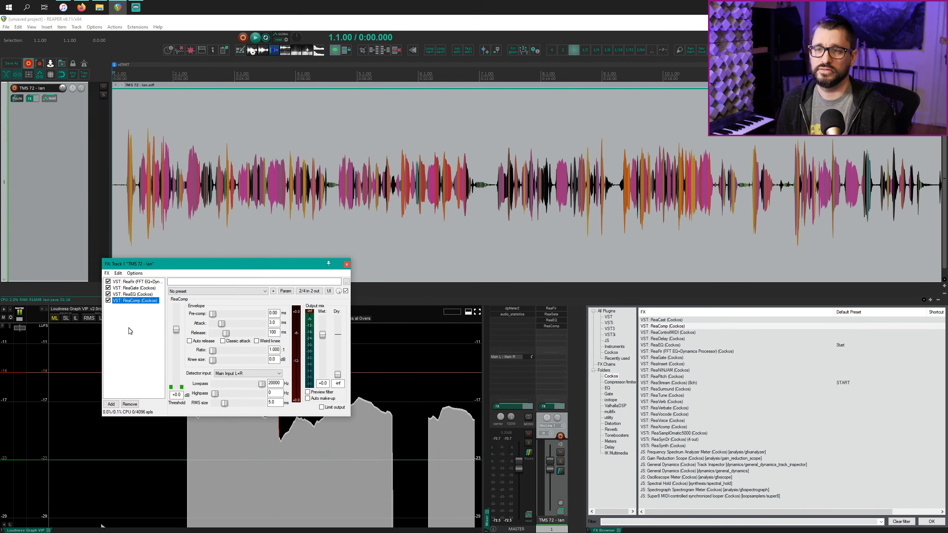
{"action": "left_click", "coordinate": [142, 305]}
{"action": "right_click", "coordinate": [142, 305]}
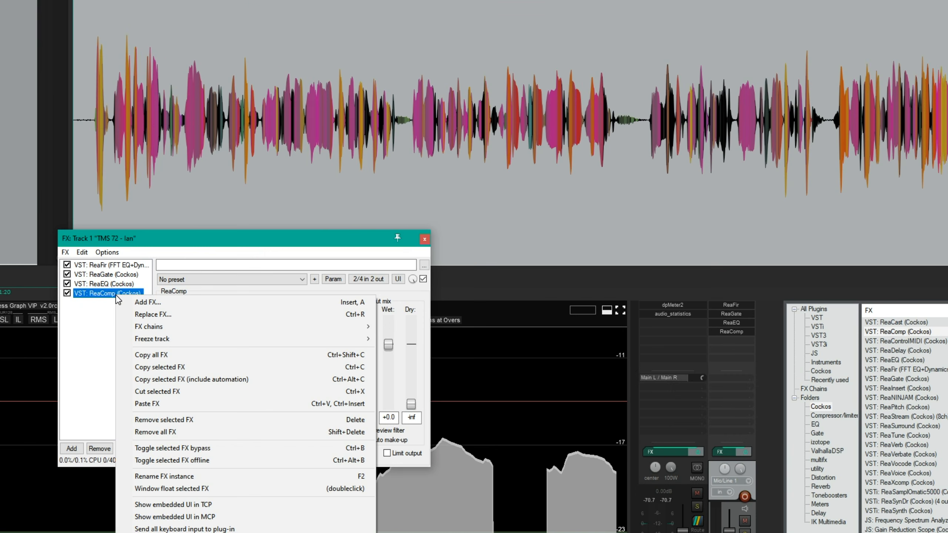
{"action": "left_click", "coordinate": [204, 477]}
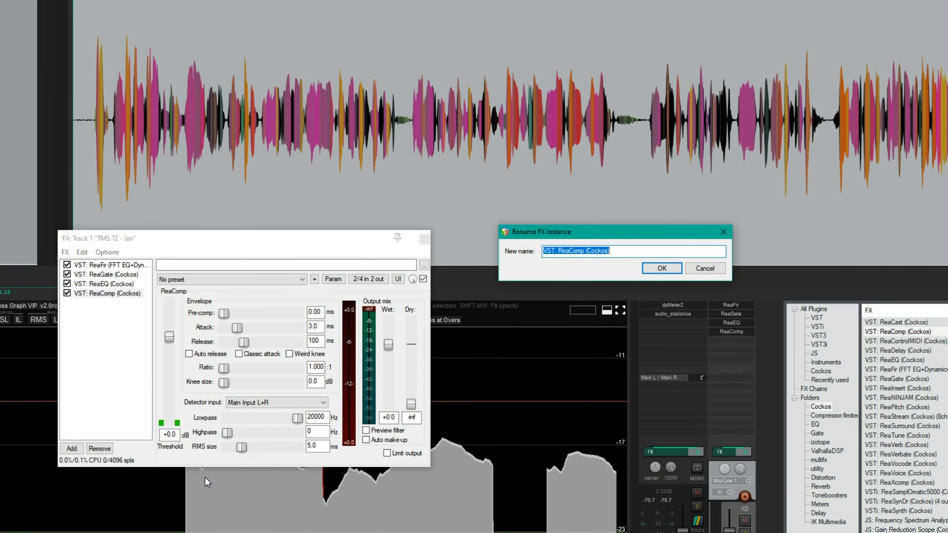
{"action": "type", "text": "Limiter"}
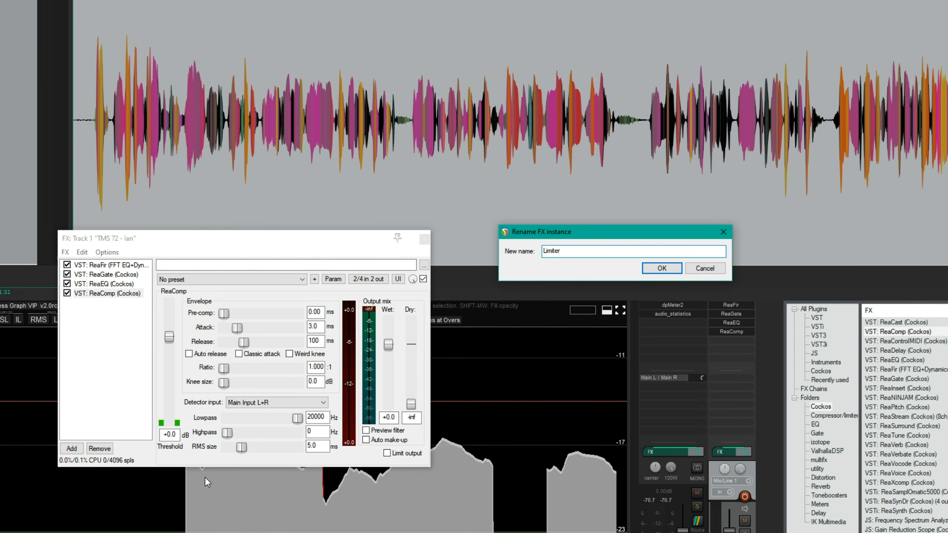
{"action": "key", "text": "Return"}
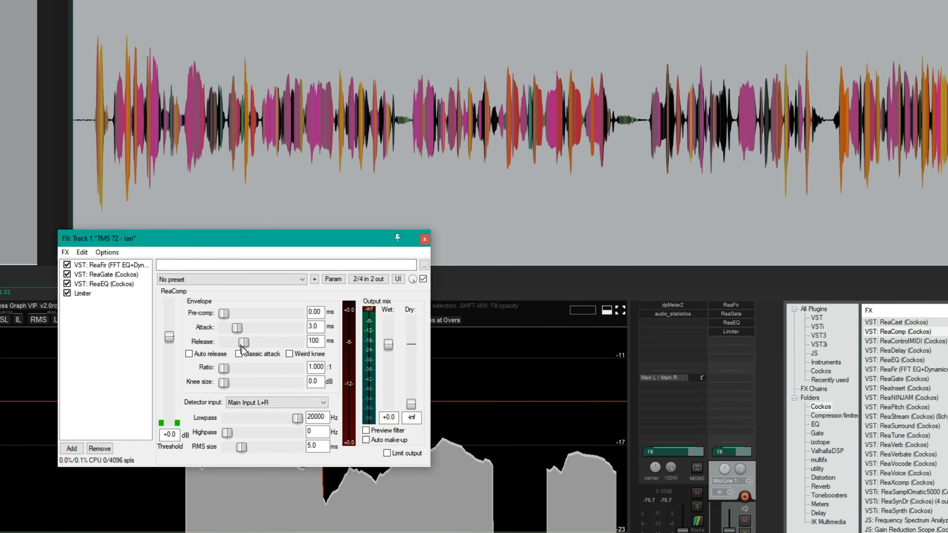
Set the Limiter's ratio to 10:1 and its threshold to -13.4 dB
{"action": "double_click", "coordinate": [322, 368]}
{"action": "type", "text": "10"}
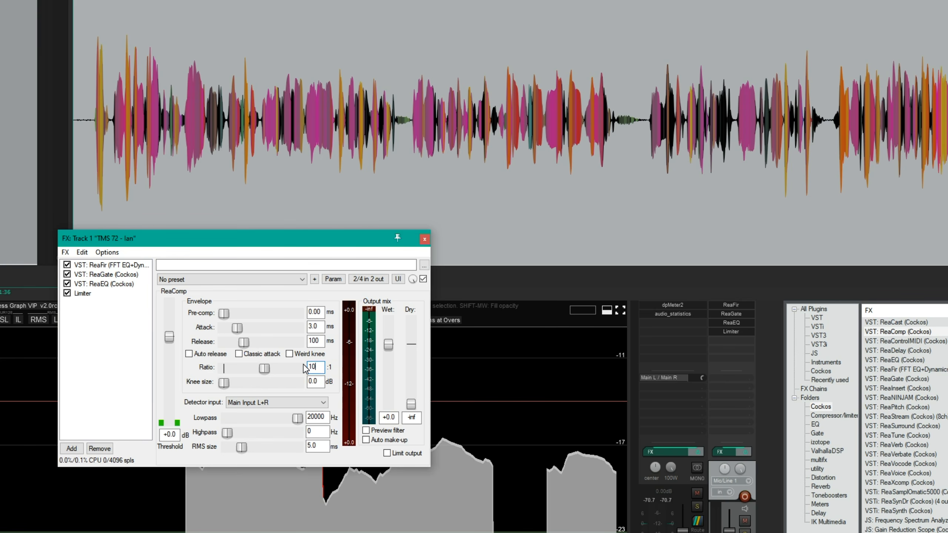
{"action": "left_click_drag", "start_coordinate": [170, 337], "coordinate": [177, 369]}
Select the loud opening phrases, play them through the Limiter, and set its threshold to -11.4 dB
{"action": "left_click", "coordinate": [86, 130]}
{"action": "scroll", "coordinate": [100, 162], "scroll_direction": "up", "scroll_amount": 3}
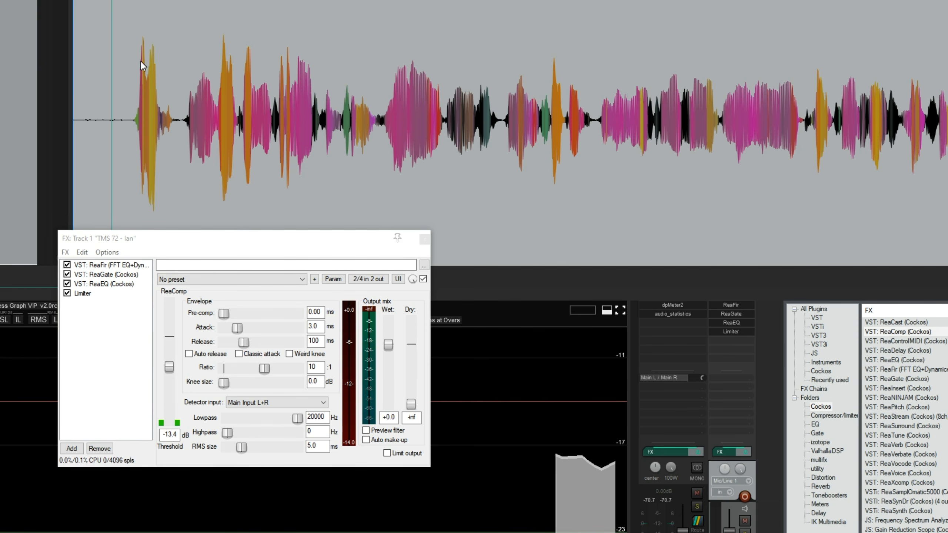
{"action": "left_click_drag", "start_coordinate": [126, 145], "coordinate": [354, 158]}
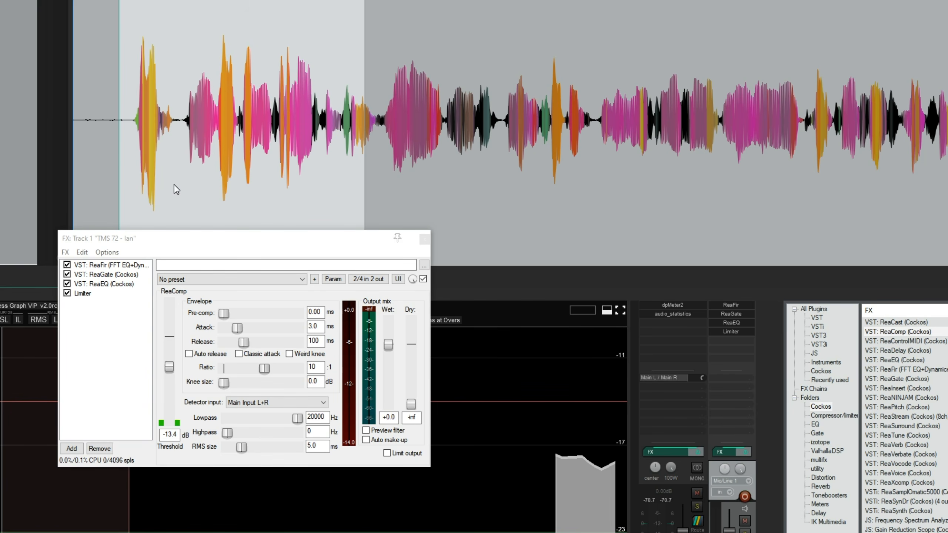
{"action": "key", "text": "space"}
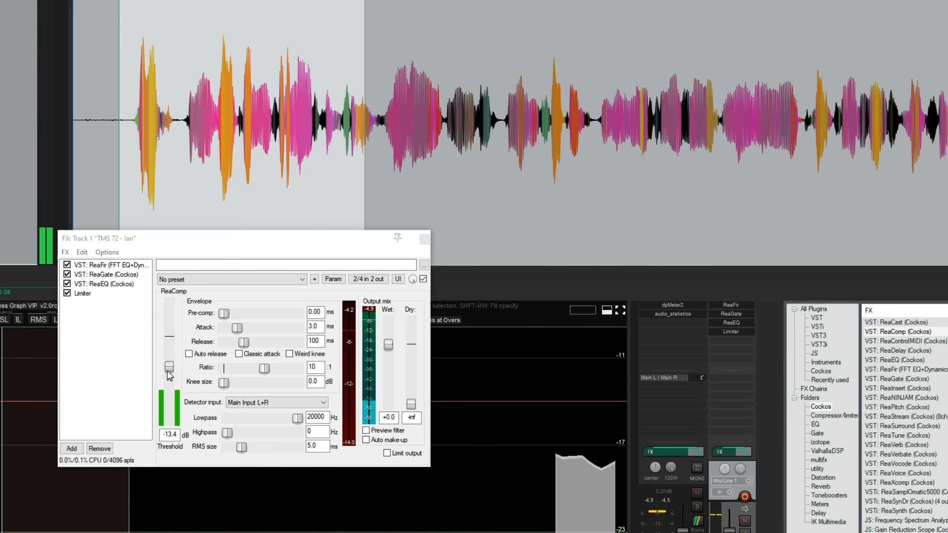
{"action": "left_click_drag", "start_coordinate": [167, 370], "coordinate": [169, 366]}
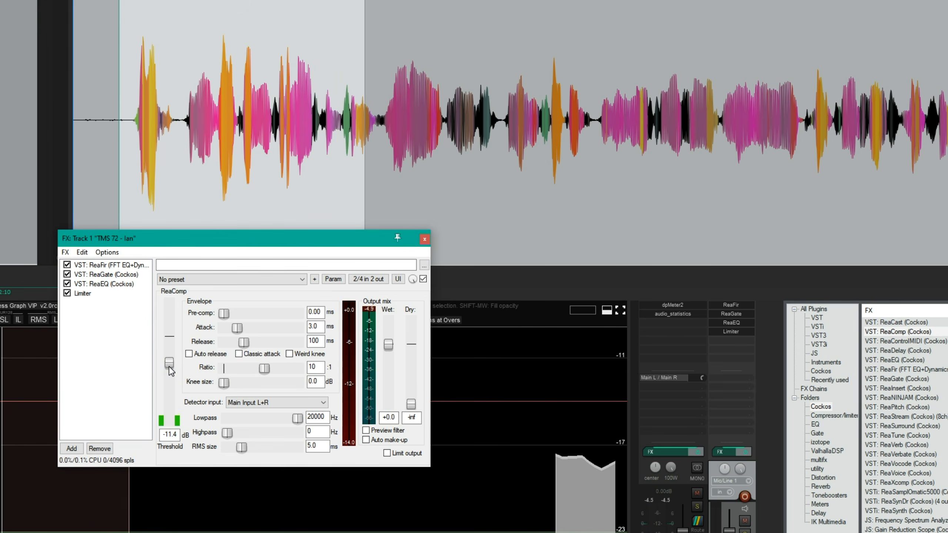
{"action": "key", "text": "space"}
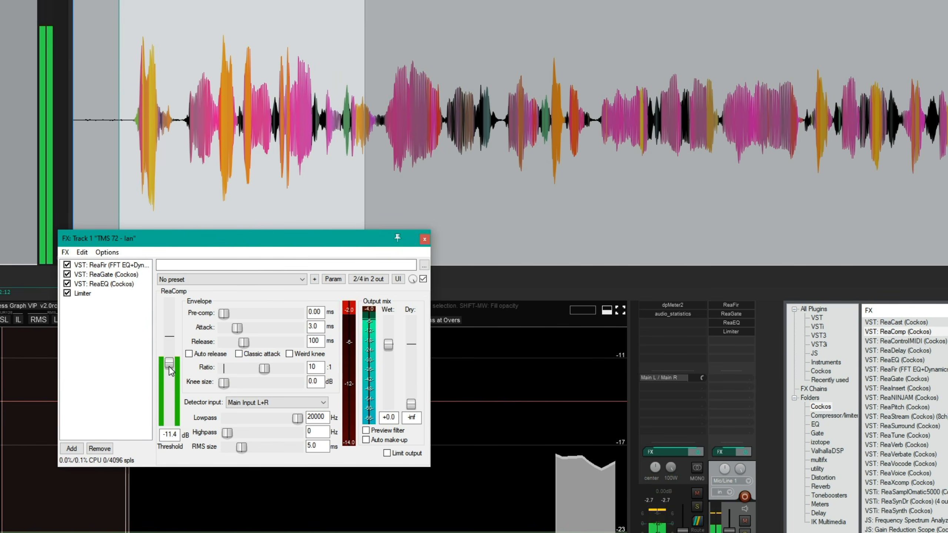
Play further phrases of the voice, including the one after the first long pause, through the Limiter
{"action": "left_click", "coordinate": [563, 165]}
{"action": "key", "text": "space"}
{"action": "scroll", "coordinate": [571, 207], "scroll_direction": "down", "scroll_amount": 5}
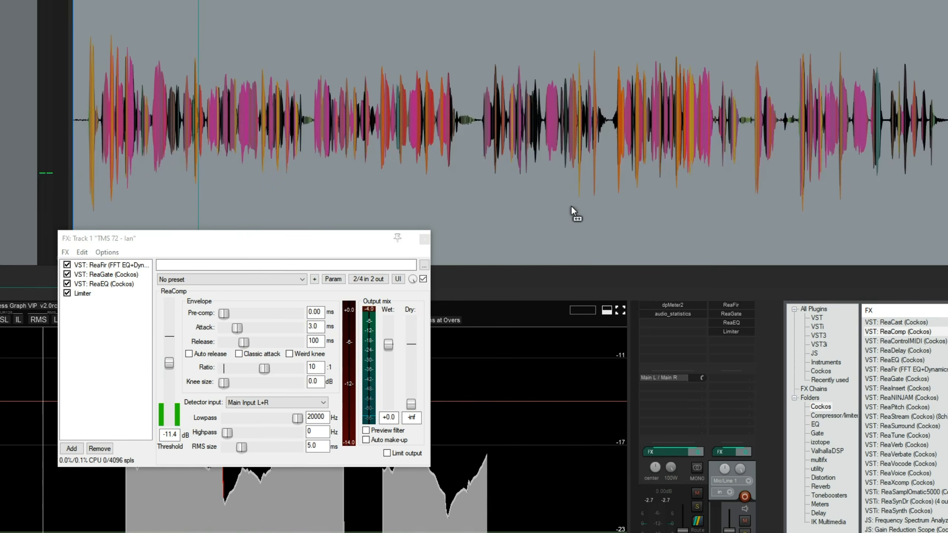
{"action": "scroll", "coordinate": [571, 207], "scroll_direction": "up", "scroll_amount": 5}
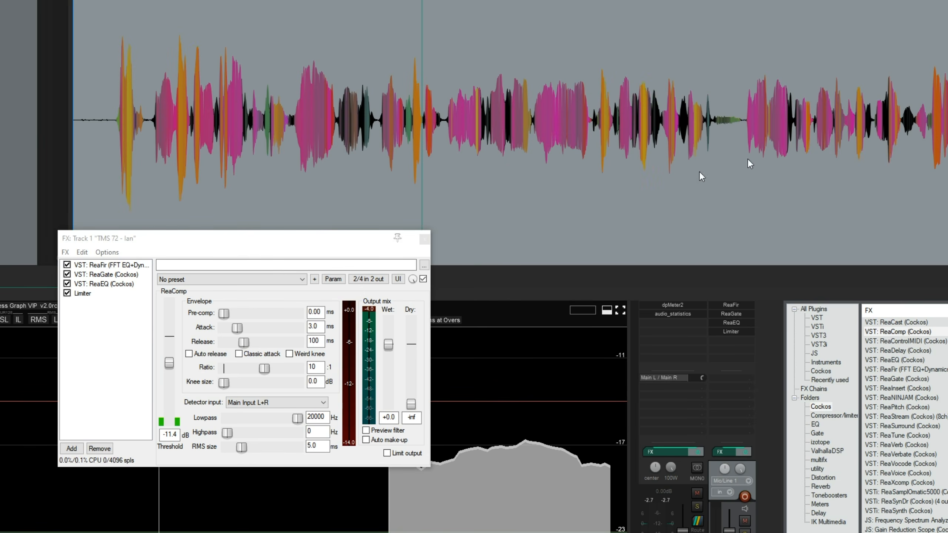
{"action": "left_click", "coordinate": [732, 167]}
{"action": "key", "text": "space"}
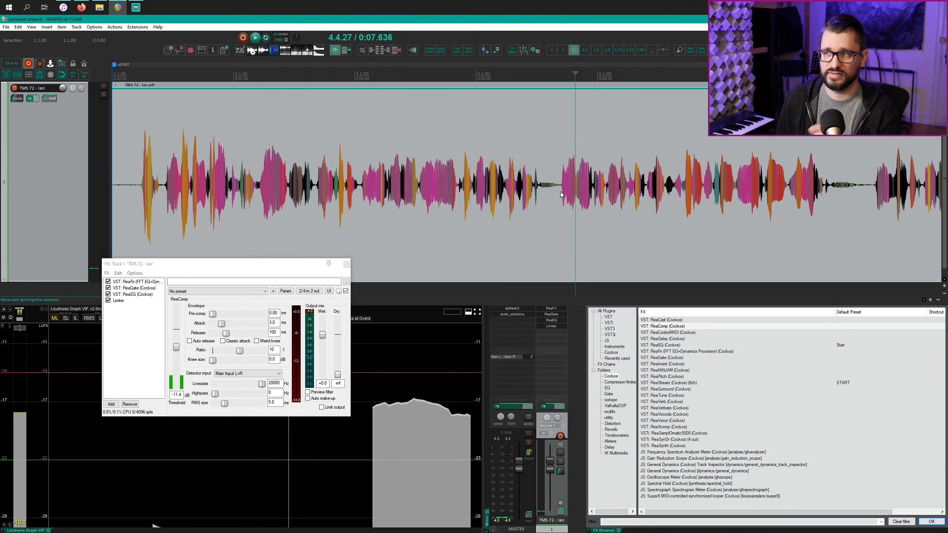
Highlight the quieter phrases from 4.3.69 to 7.1.03 and return the edit cursor to the project start
{"action": "left_click_drag", "start_coordinate": [558, 194], "coordinate": [841, 209]}
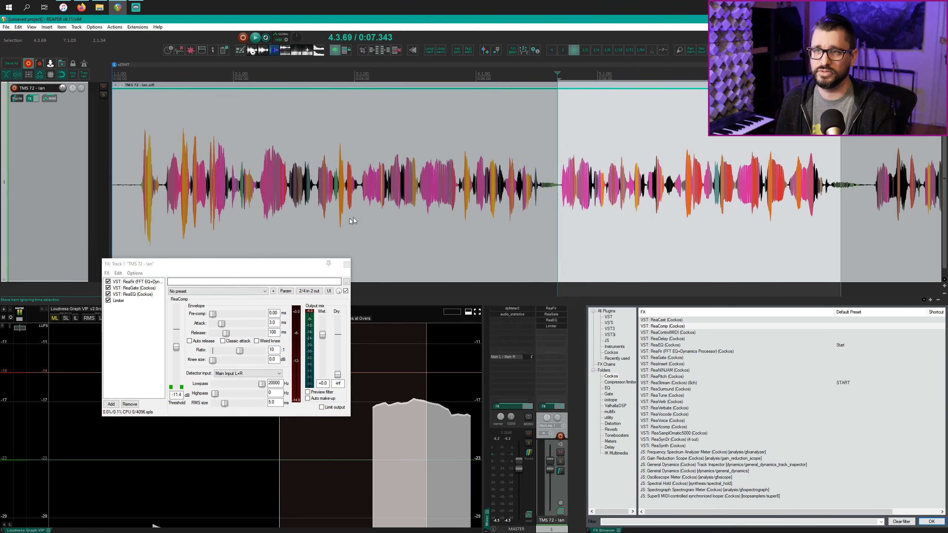
{"action": "left_click", "coordinate": [129, 212]}
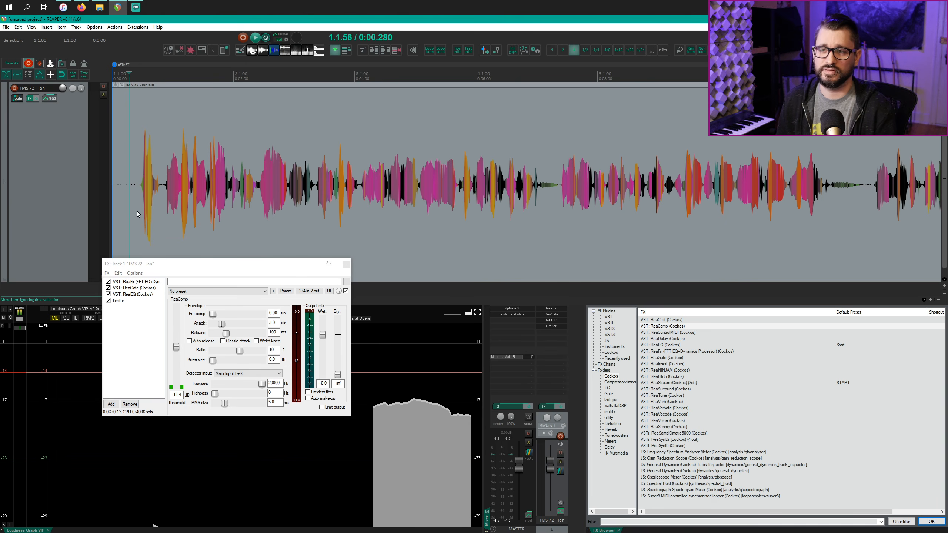
{"action": "key", "text": "Home"}
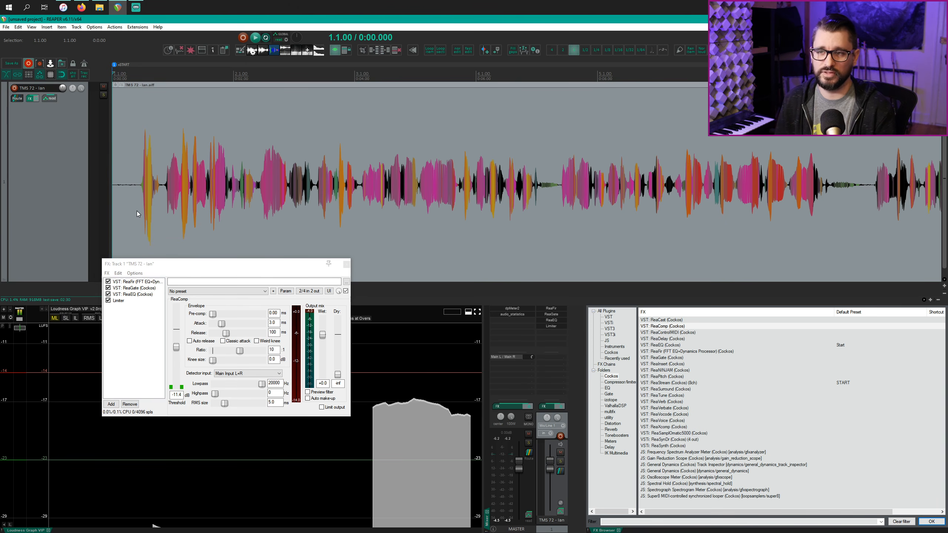
Play the opening phrases, set the Limiter's threshold to -12.3 dB, and replay them from the project start
{"action": "key", "text": "space"}
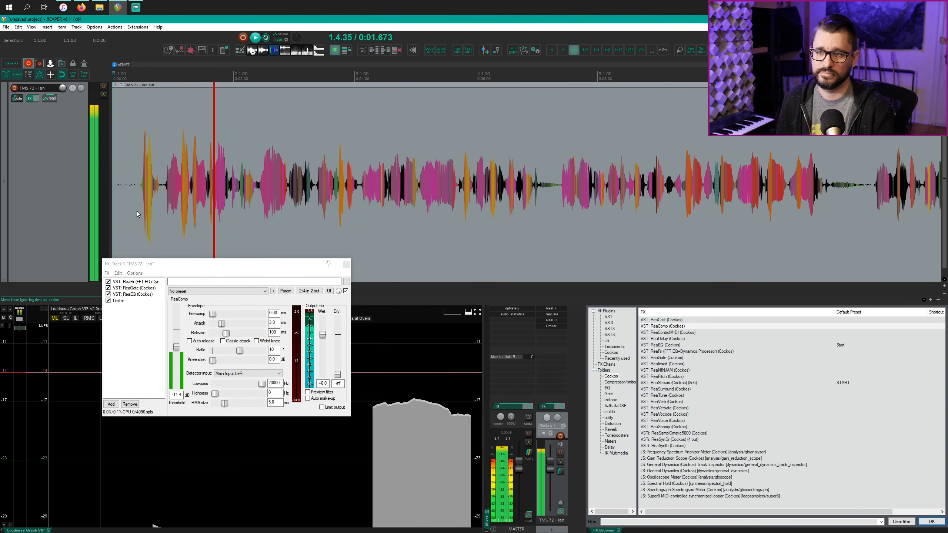
{"action": "key", "text": "space"}
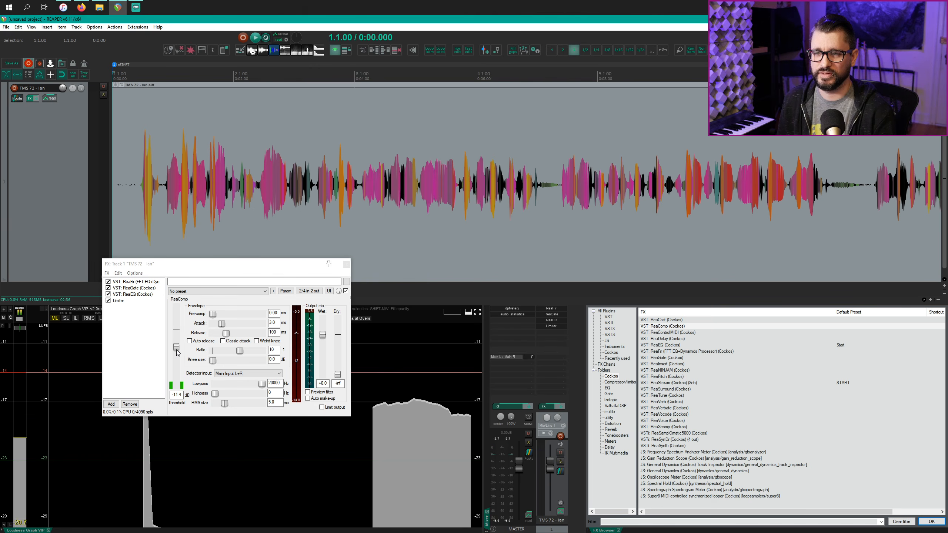
{"action": "left_click_drag", "start_coordinate": [178, 353], "coordinate": [179, 354]}
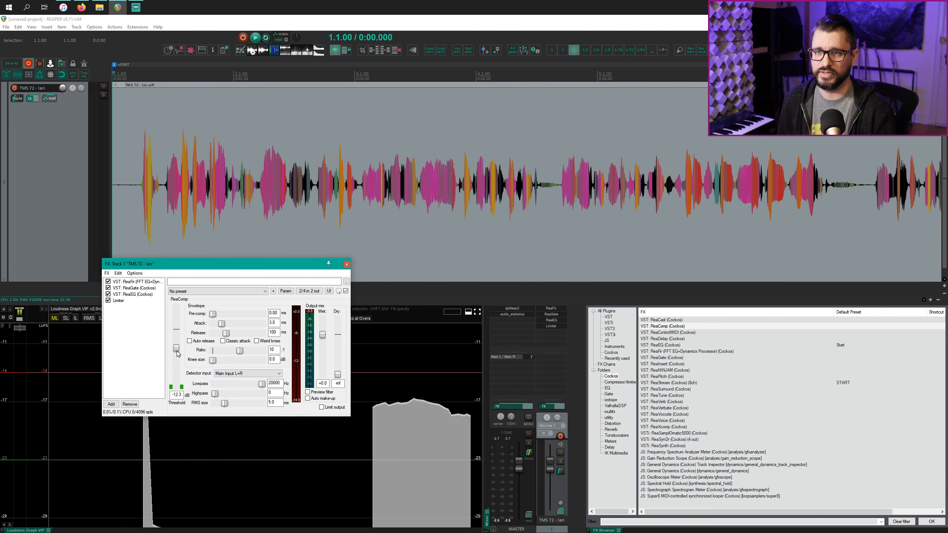
{"action": "key", "text": "space"}
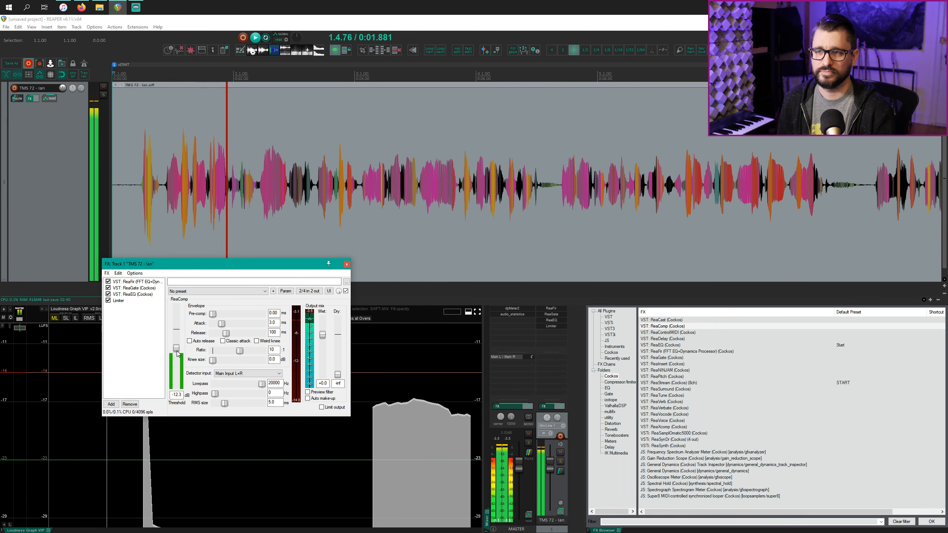
{"action": "key", "text": "space"}
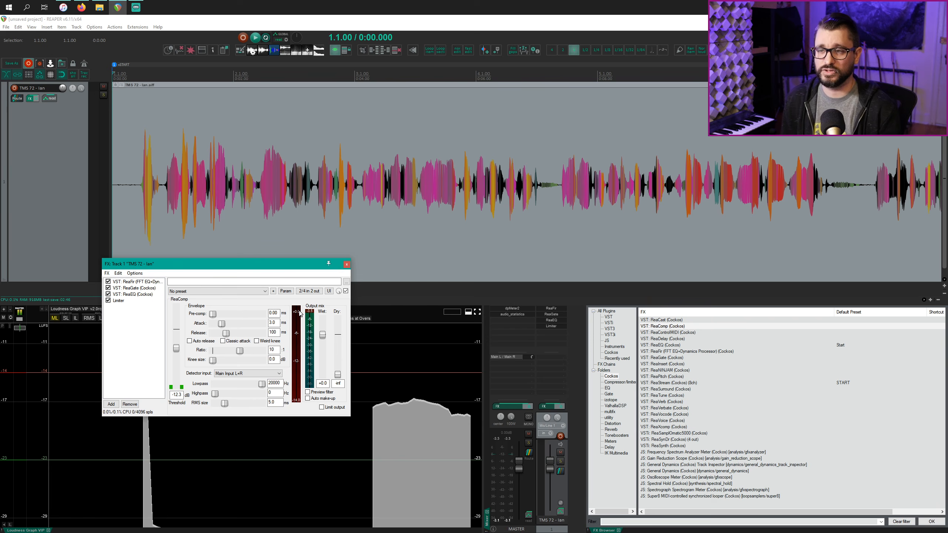
Add a second ReaComp at the end of the track's effects chain and rename it Compressor
{"action": "left_click_drag", "start_coordinate": [667, 326], "coordinate": [138, 340]}
{"action": "right_click", "coordinate": [138, 308]}
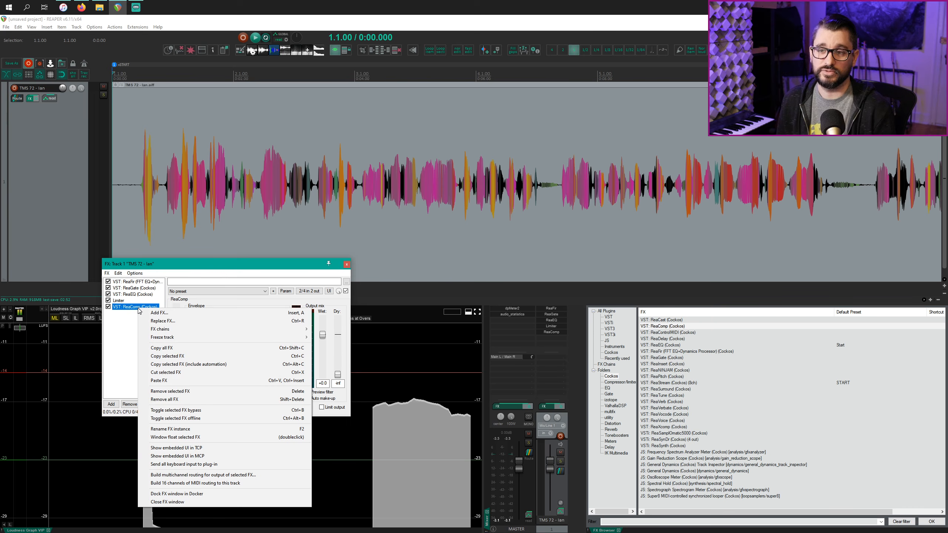
{"action": "left_click", "coordinate": [191, 429]}
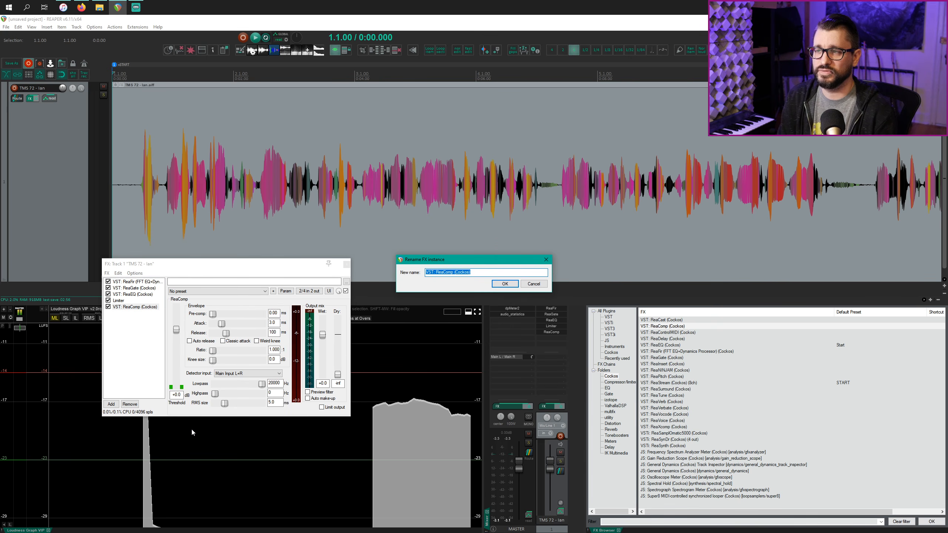
{"action": "type", "text": "Compress"}
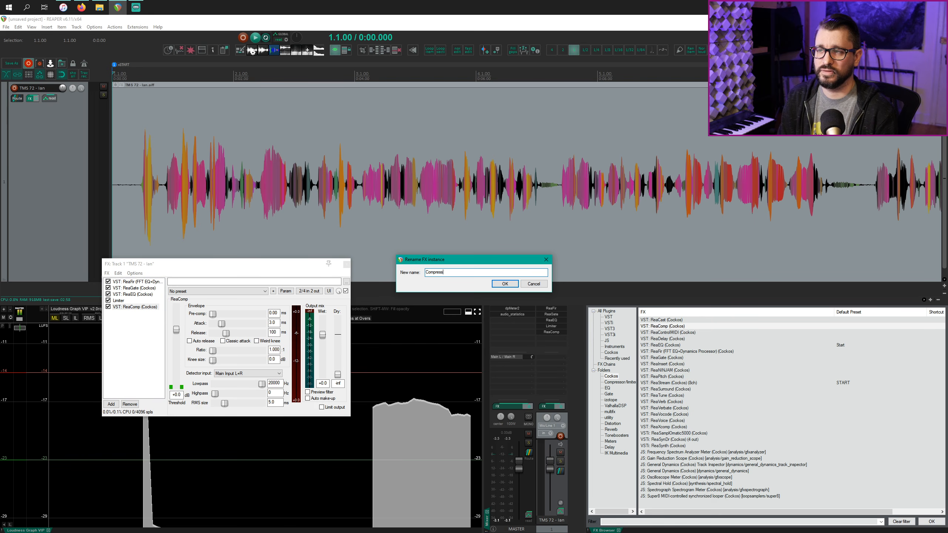
{"action": "type", "text": "or"}
{"action": "key", "text": "Return"}
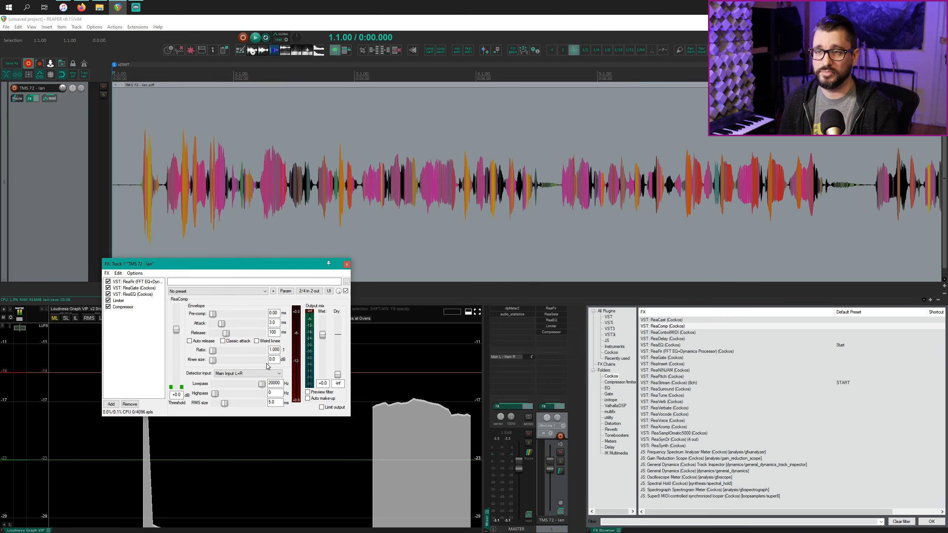
Set the Compressor's ratio to 2.5:1 and lower its threshold to -27.8 dB
{"action": "left_click", "coordinate": [129, 307]}
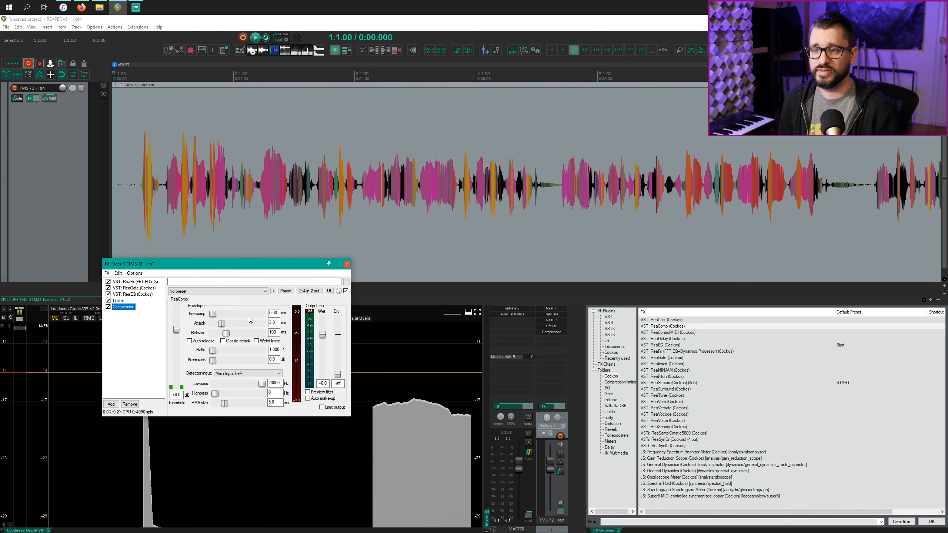
{"action": "double_click", "coordinate": [269, 349]}
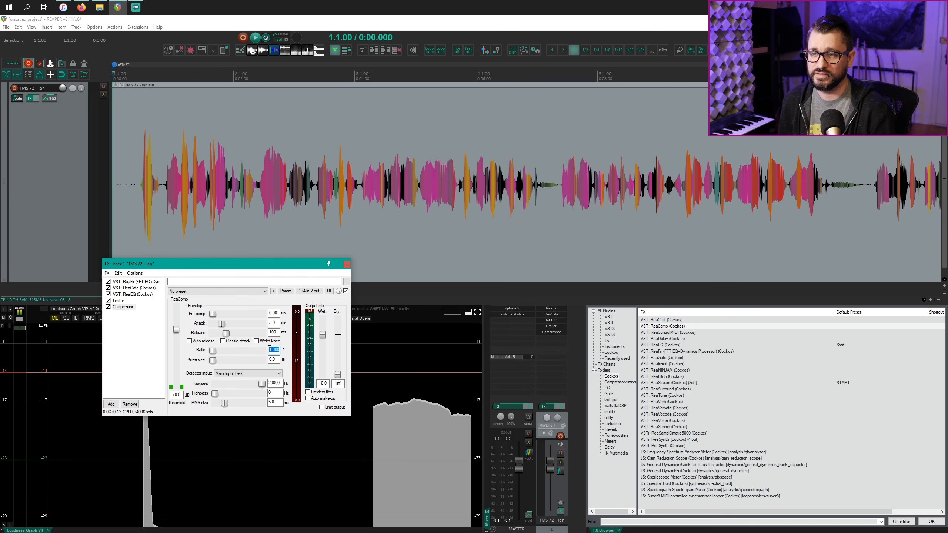
{"action": "type", "text": "2.5"}
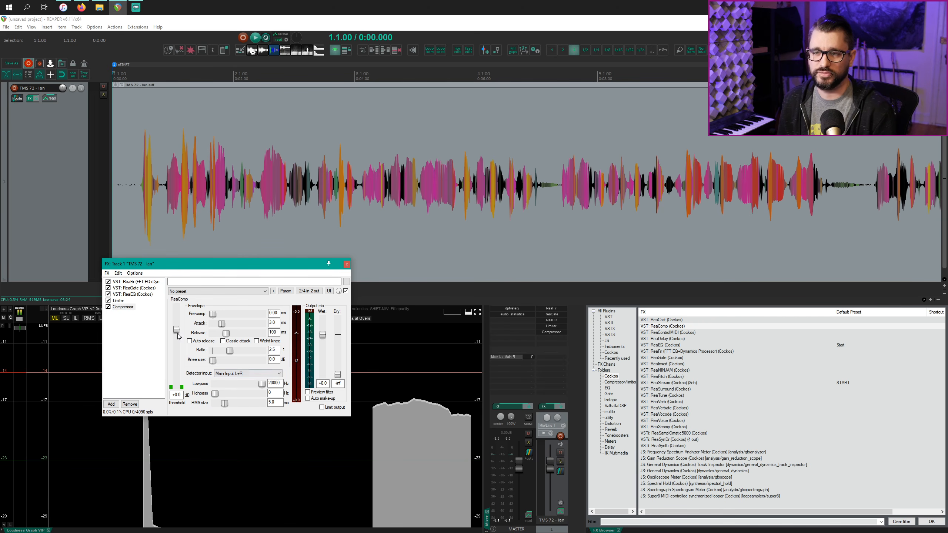
{"action": "left_click_drag", "start_coordinate": [177, 329], "coordinate": [180, 367]}
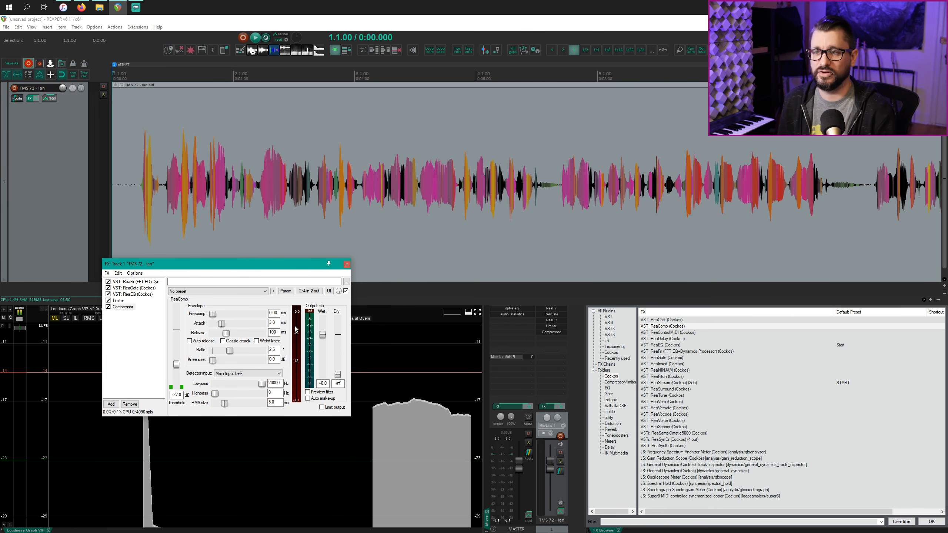
Play the voice from just before the first phrase and adjust the Compressor's threshold to -21.0 dB
{"action": "left_click", "coordinate": [135, 211]}
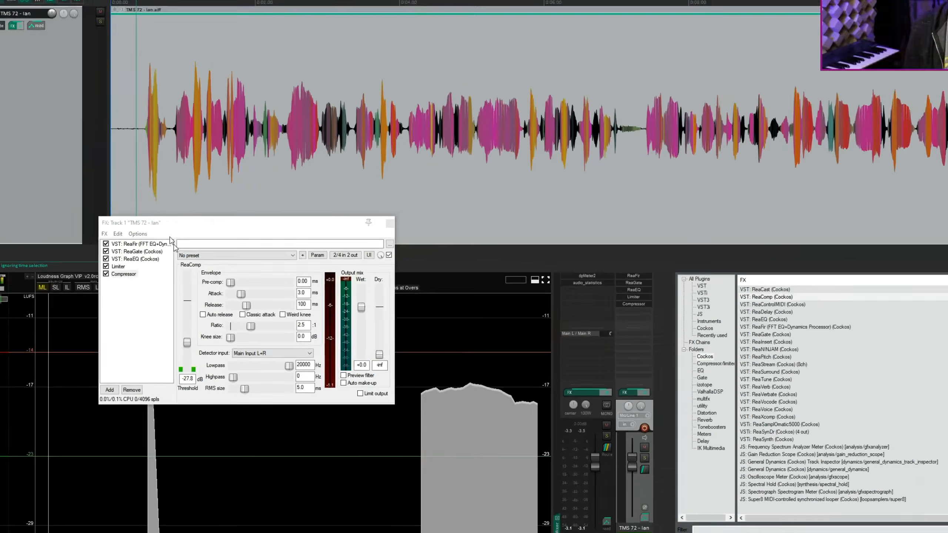
{"action": "key", "text": "space"}
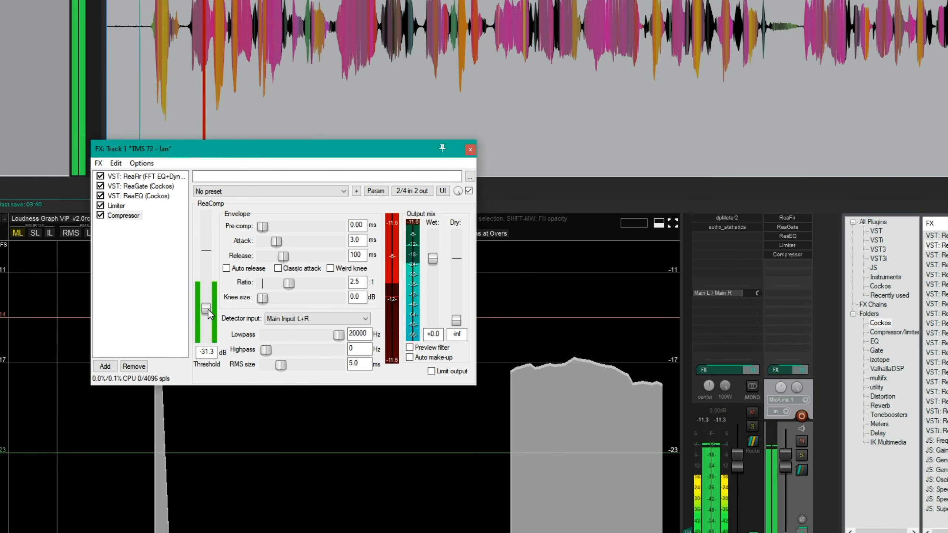
{"action": "left_click_drag", "start_coordinate": [208, 305], "coordinate": [212, 297]}
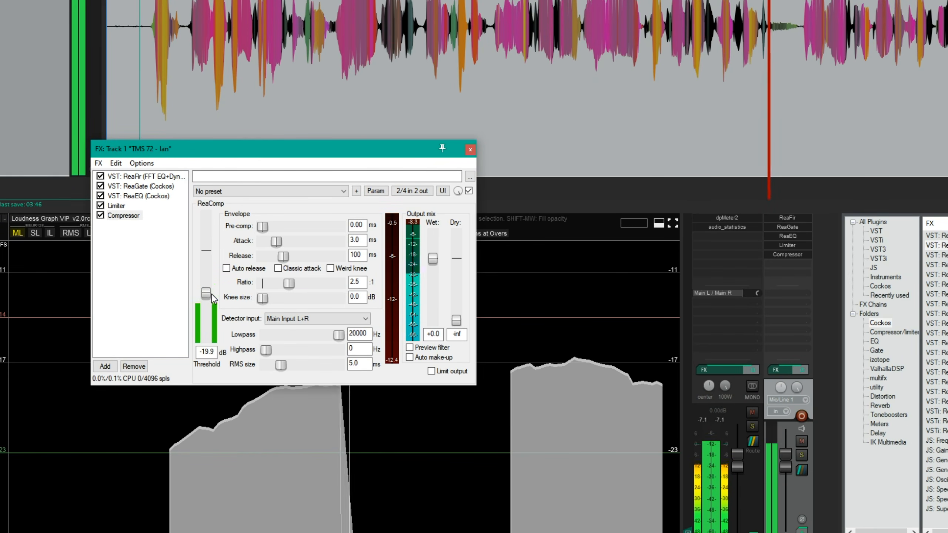
{"action": "left_click_drag", "start_coordinate": [213, 298], "coordinate": [214, 300]}
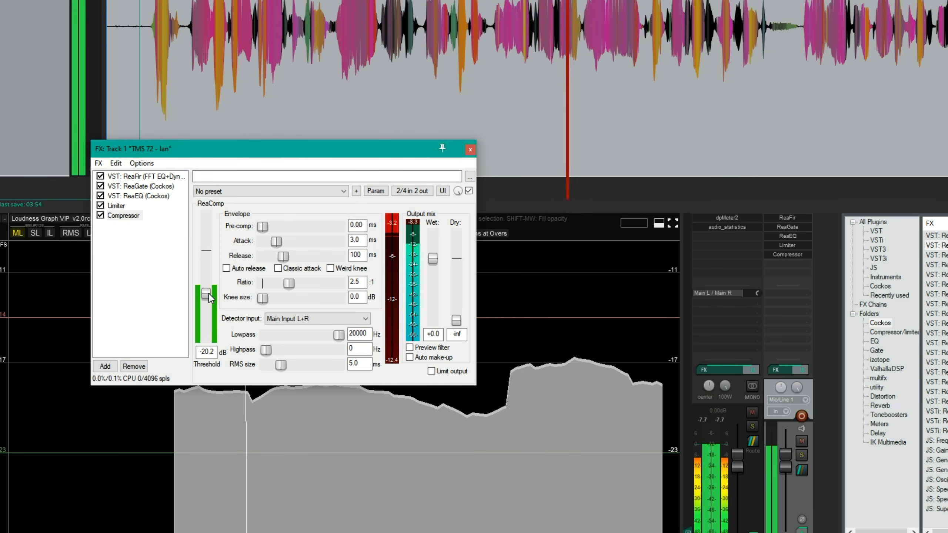
{"action": "left_click_drag", "start_coordinate": [209, 294], "coordinate": [209, 296]}
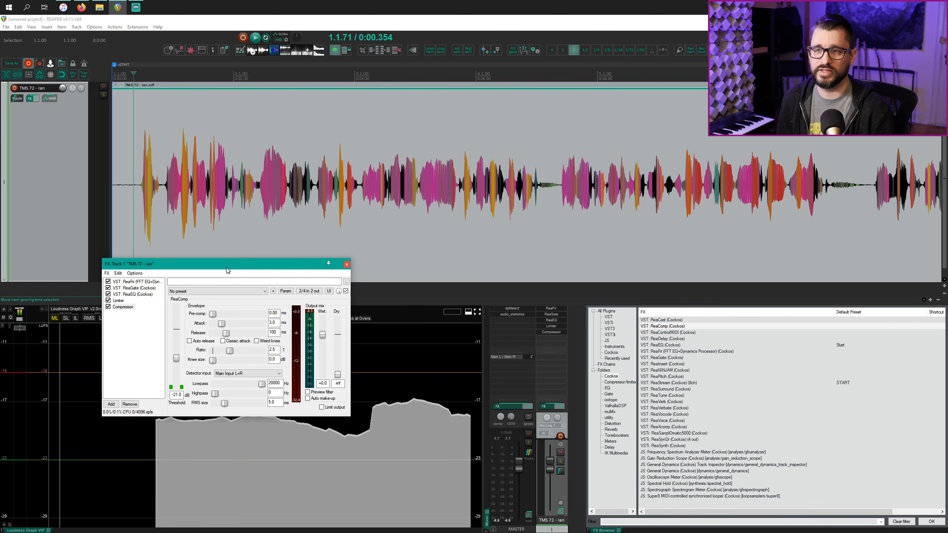
Play the opening phrases with the meters uncovered and set the Compressor's wet output gain to 5 dB
{"action": "left_click_drag", "start_coordinate": [227, 262], "coordinate": [472, 253]}
{"action": "key", "text": "space"}
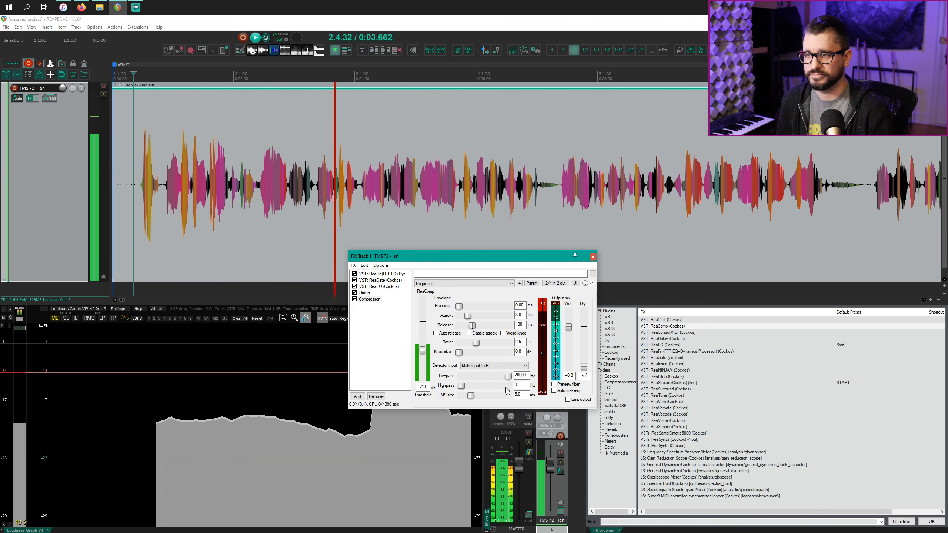
{"action": "key", "text": "space"}
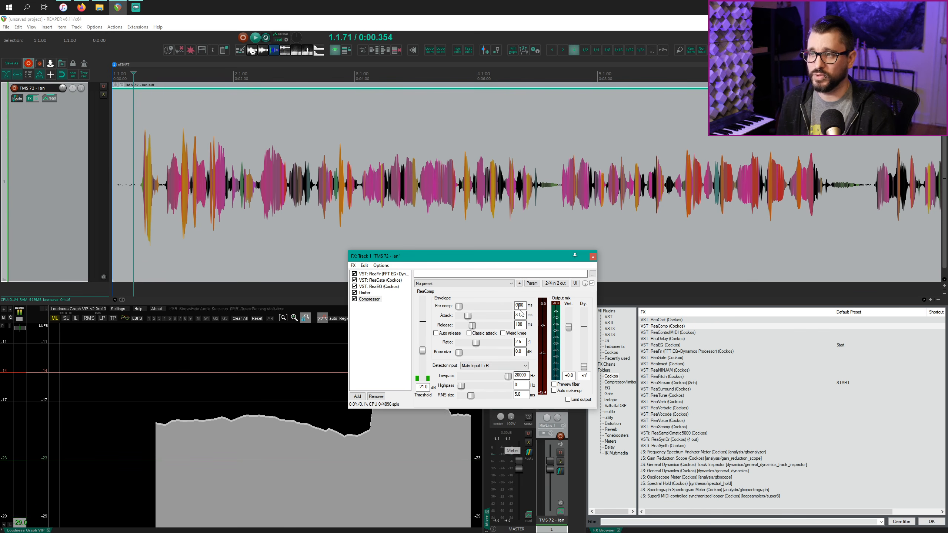
{"action": "left_click_drag", "start_coordinate": [478, 258], "coordinate": [433, 257]}
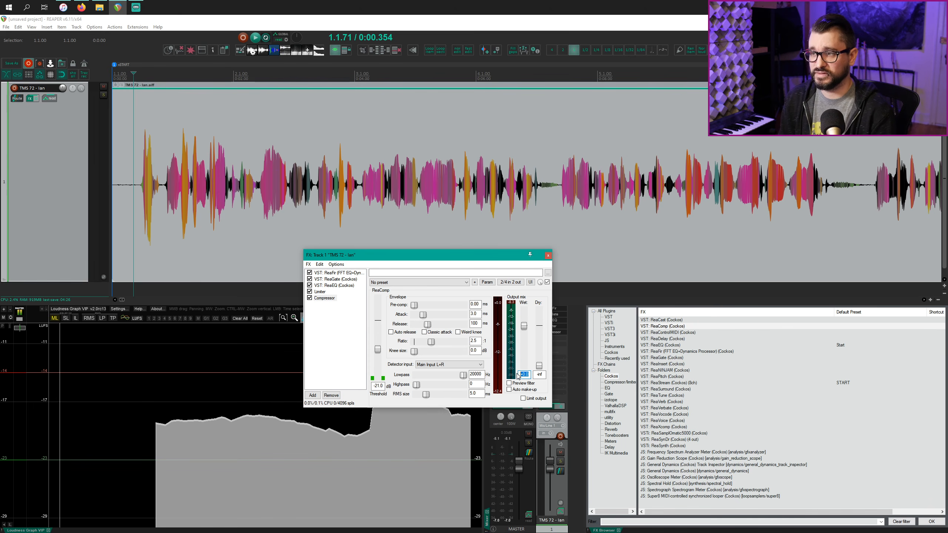
{"action": "type", "text": "5"}
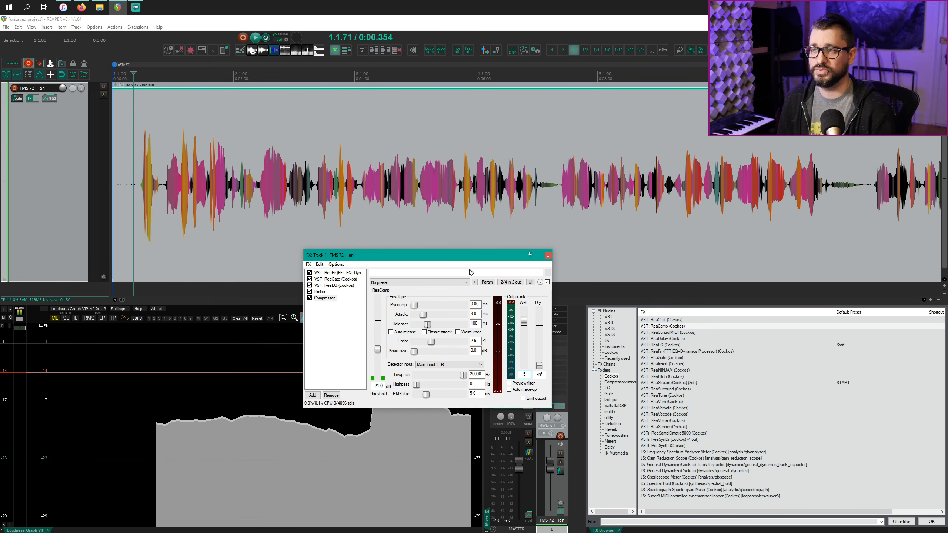
Uncover the loudness graph and play the voice from 1.1.88 to check its level through the Compressor
{"action": "left_click_drag", "start_coordinate": [460, 258], "coordinate": [384, 260]}
{"action": "left_click", "coordinate": [138, 208]}
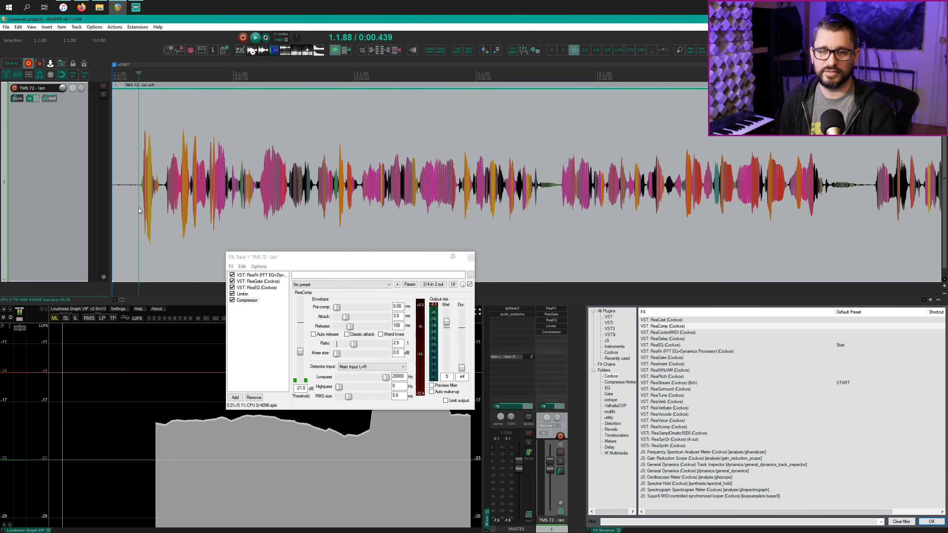
{"action": "key", "text": "space"}
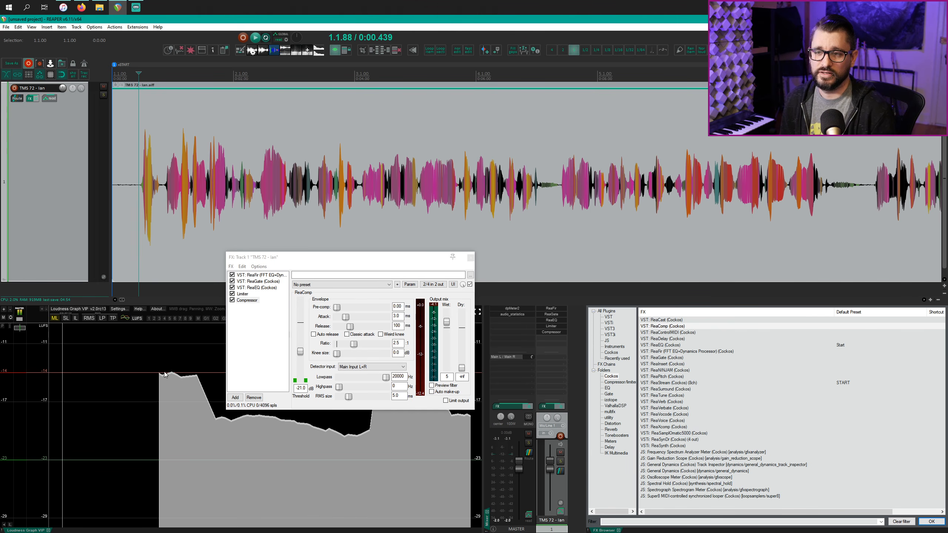
Play the voice from 2.3.64 with the track's effects bypassed, re-enabling them during playback to compare
{"action": "left_click_drag", "start_coordinate": [327, 261], "coordinate": [360, 265]}
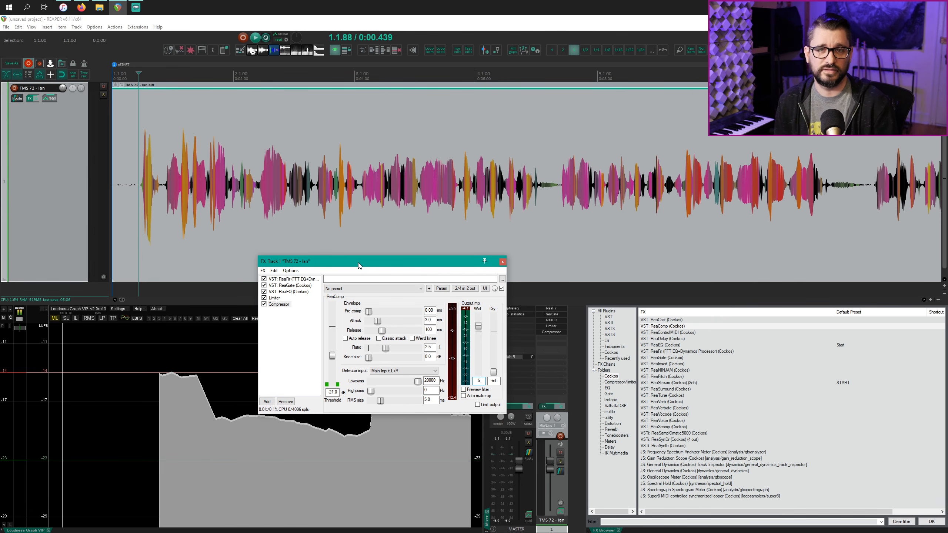
{"action": "left_click_drag", "start_coordinate": [359, 265], "coordinate": [219, 286]}
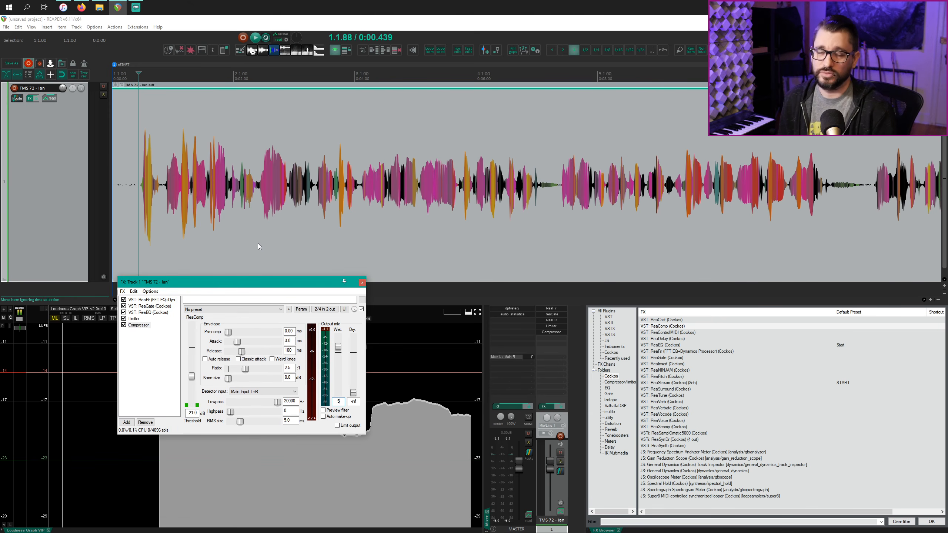
{"action": "left_click", "coordinate": [284, 240]}
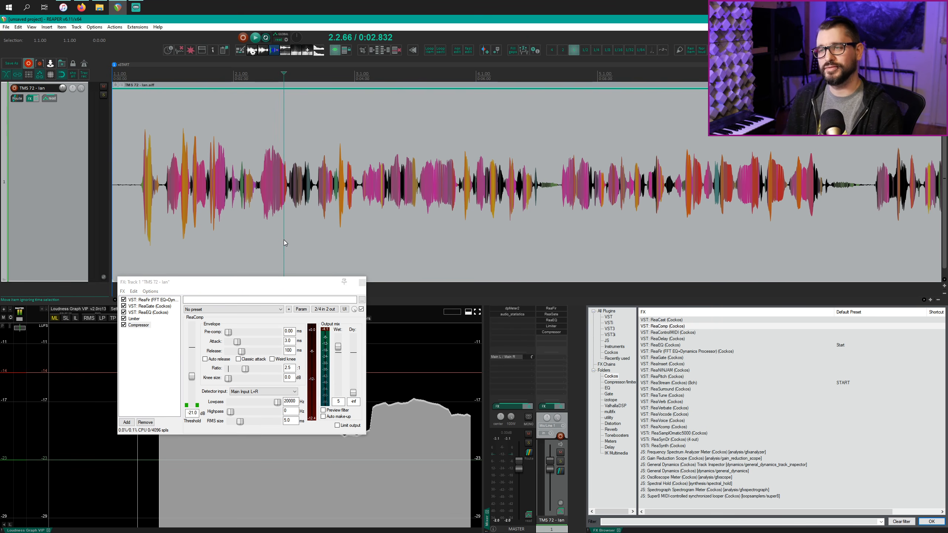
{"action": "left_click", "coordinate": [313, 205]}
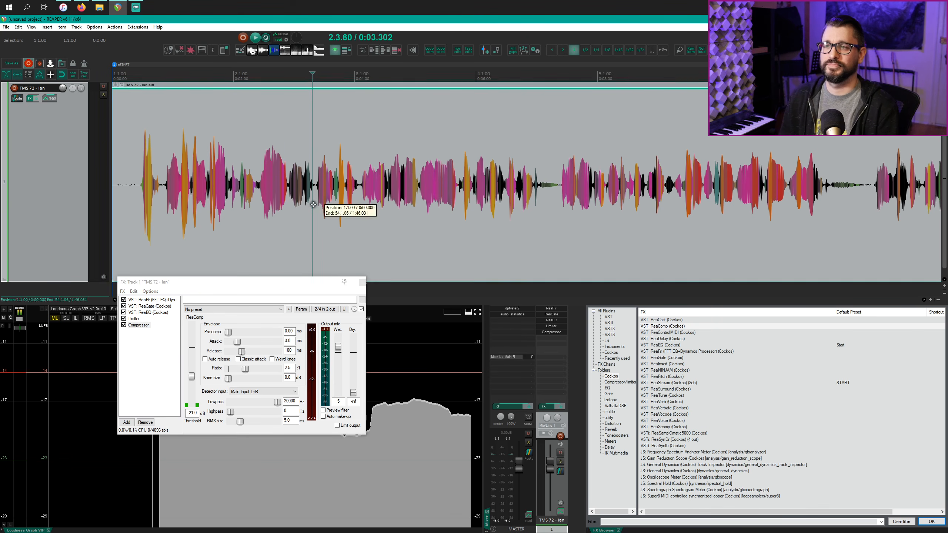
{"action": "left_click", "coordinate": [313, 205]}
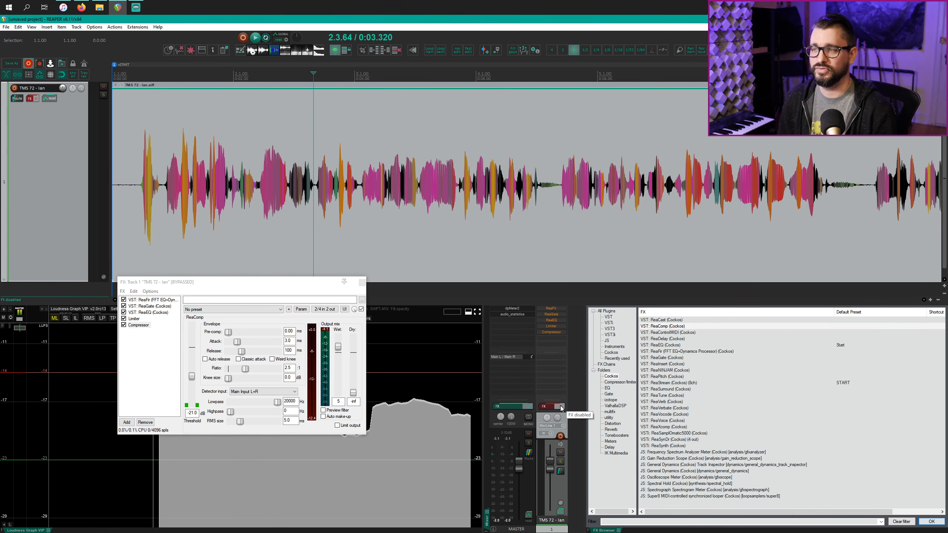
{"action": "key", "text": "space"}
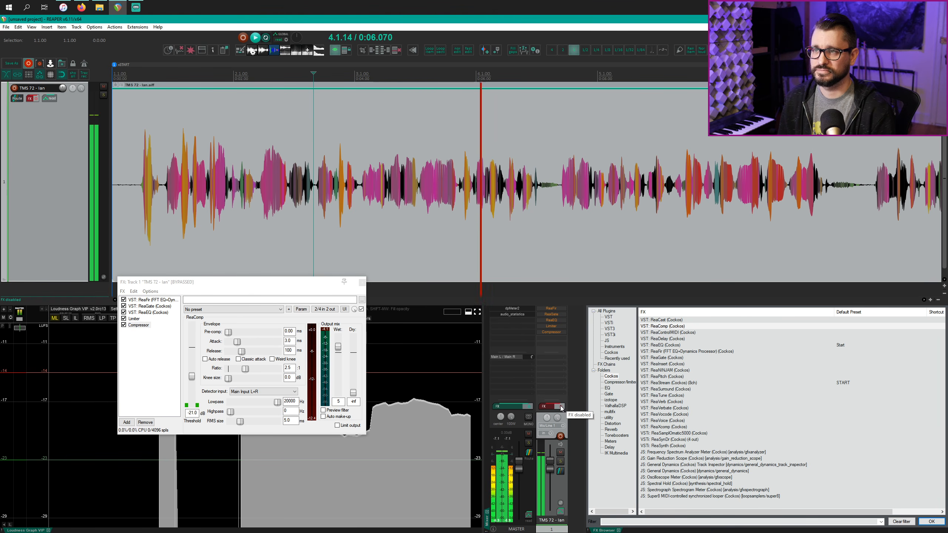
{"action": "left_click", "coordinate": [561, 408]}
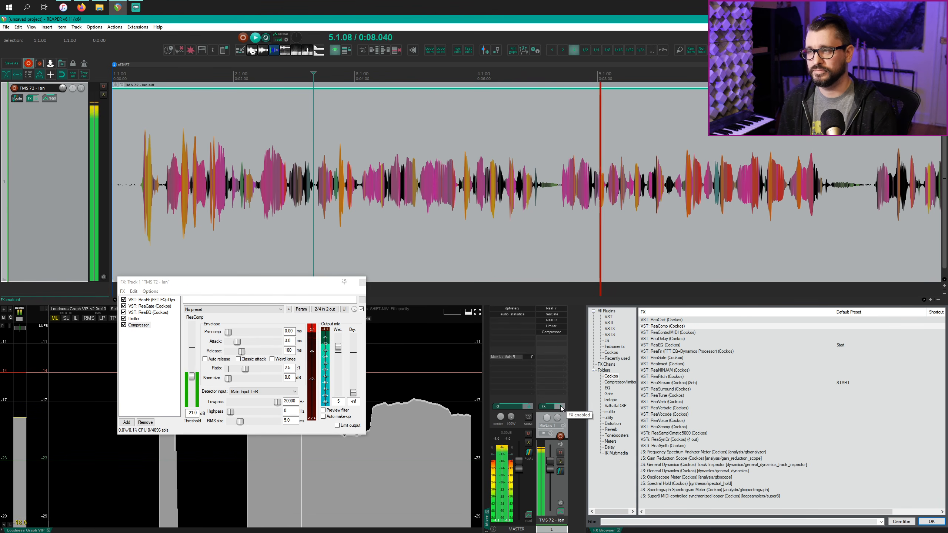
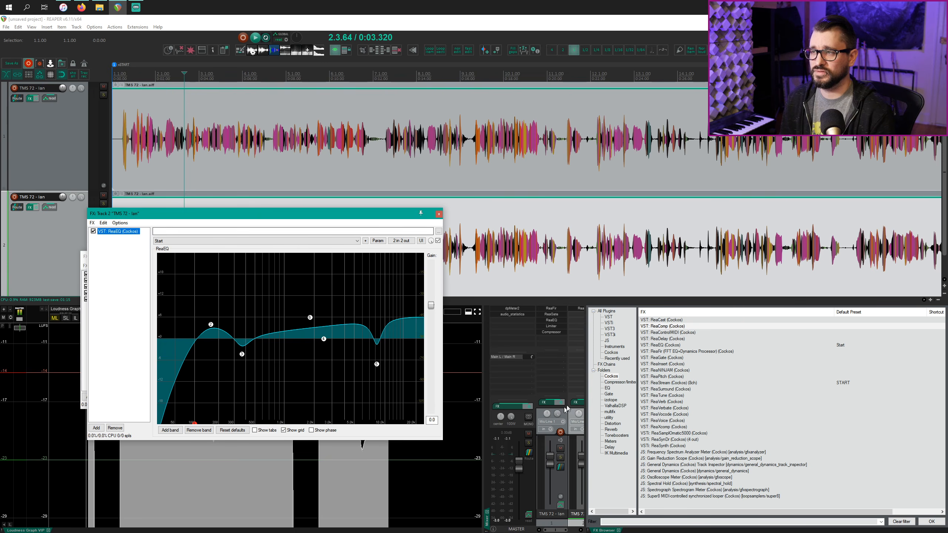
Widen the mixer area and insert iZotope RX 7 Voice De-noise ahead of ReaEQ on the second track
{"action": "left_click_drag", "start_coordinate": [586, 404], "coordinate": [614, 404]}
{"action": "left_click", "coordinate": [639, 401]}
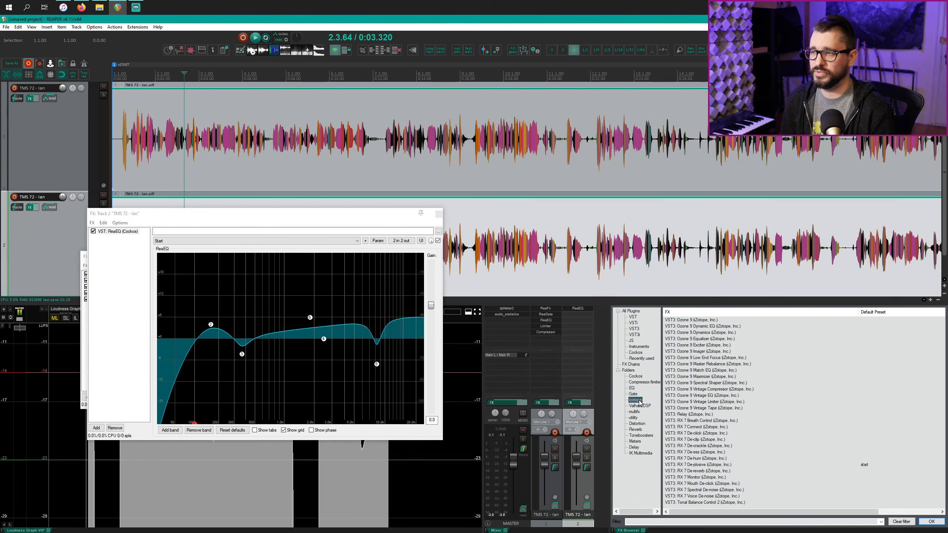
{"action": "scroll", "coordinate": [724, 450], "scroll_direction": "right", "scroll_amount": 4}
{"action": "scroll", "coordinate": [685, 449], "scroll_direction": "left", "scroll_amount": 3}
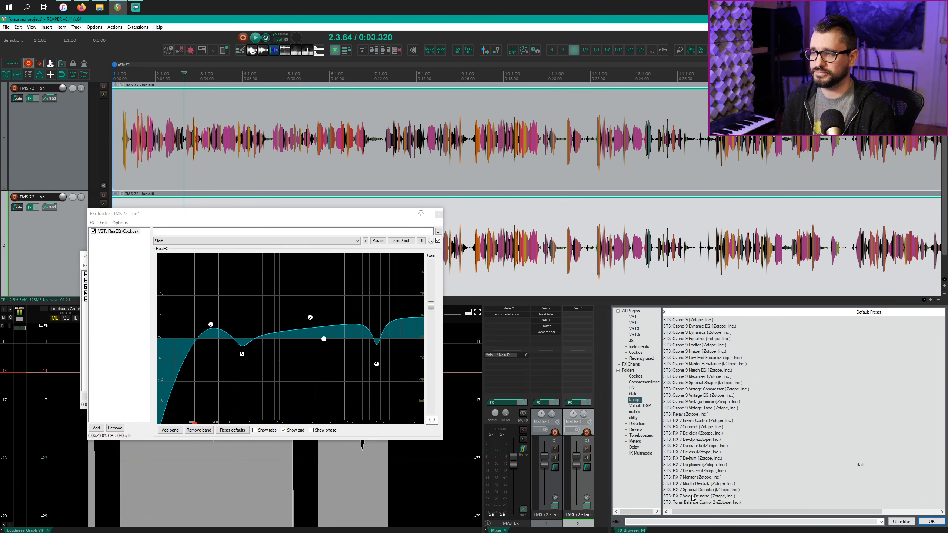
{"action": "left_click", "coordinate": [702, 497]}
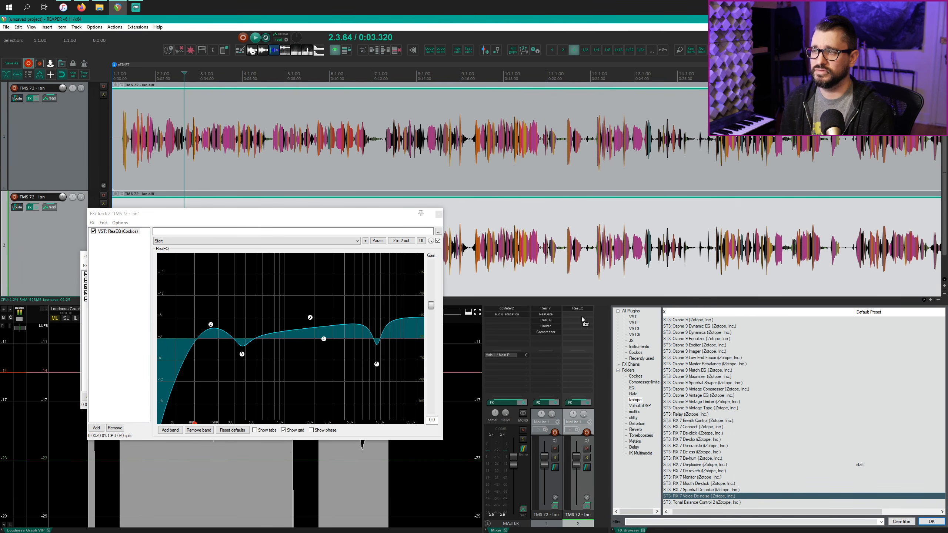
{"action": "left_click_drag", "start_coordinate": [581, 316], "coordinate": [579, 311]}
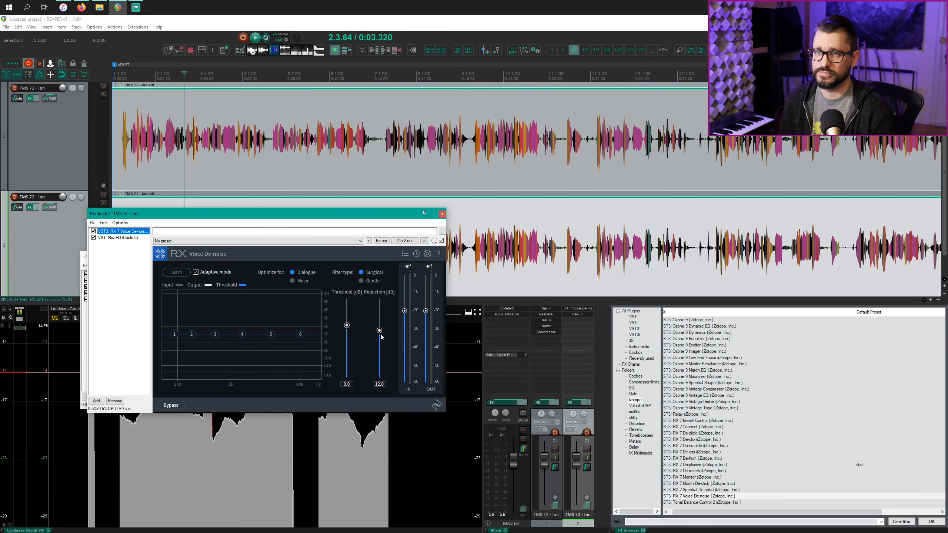
Solo the second track and reduce Voice De-noise's reduction to 6.4 dB while playing the voice
{"action": "left_click", "coordinate": [104, 204]}
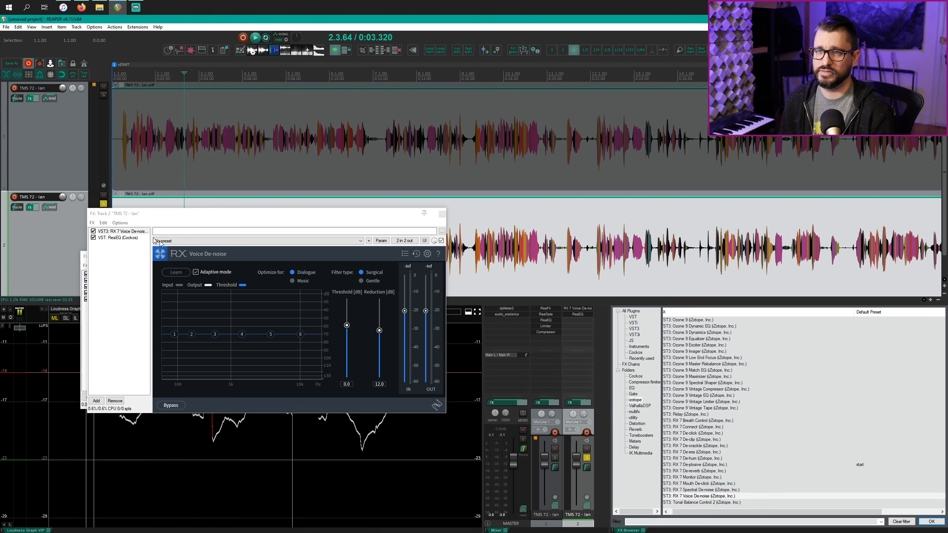
{"action": "key", "text": "space"}
{"action": "left_click_drag", "start_coordinate": [379, 330], "coordinate": [381, 346]}
{"action": "key", "text": "space"}
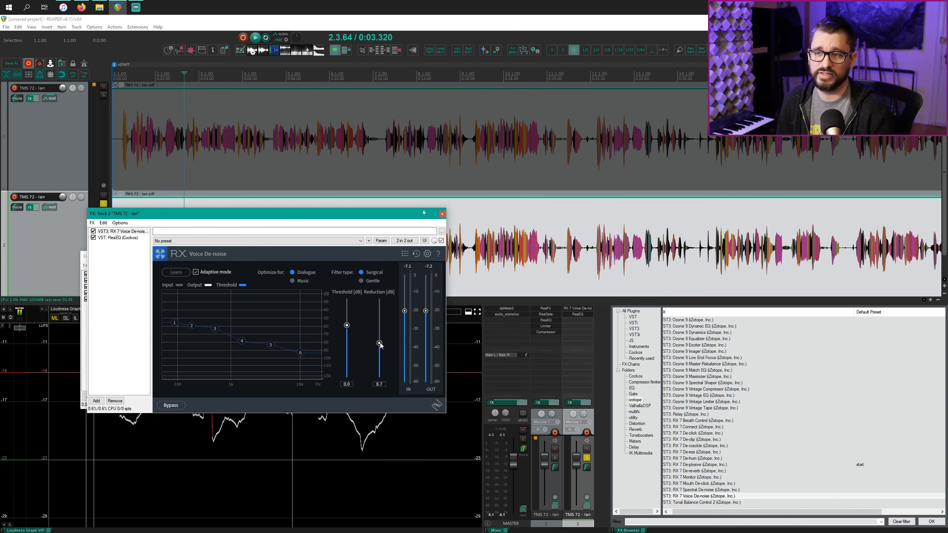
{"action": "key", "text": "space"}
{"action": "left_click_drag", "start_coordinate": [381, 345], "coordinate": [383, 353]}
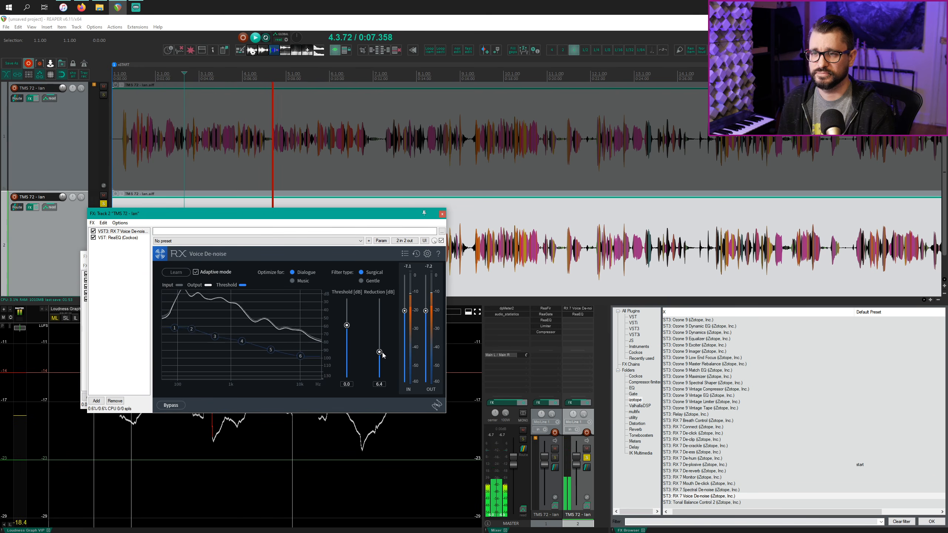
{"action": "key", "text": "space"}
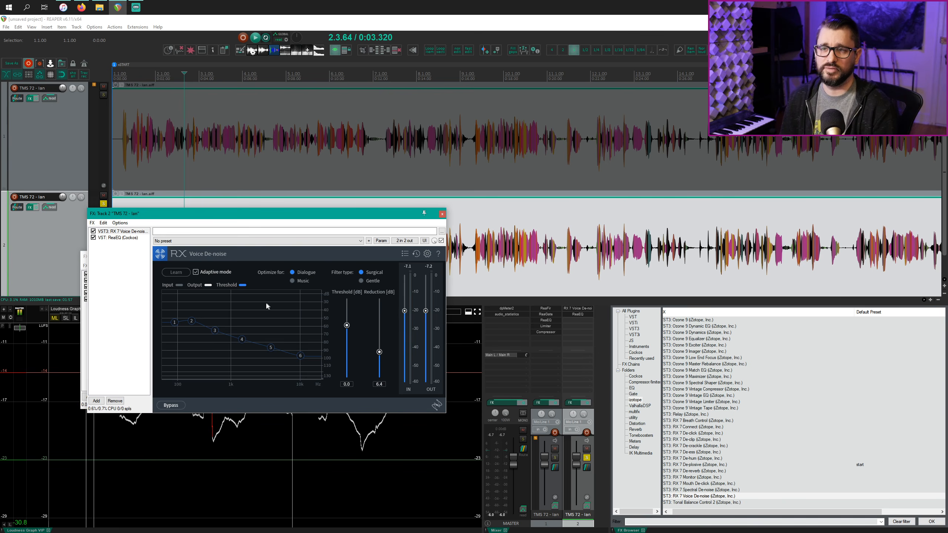
Try RX 7 Mouth De-click after ReaEQ, audition only the detected clicks, and remove the plugin from the chain
{"action": "left_click_drag", "start_coordinate": [698, 484], "coordinate": [127, 298]}
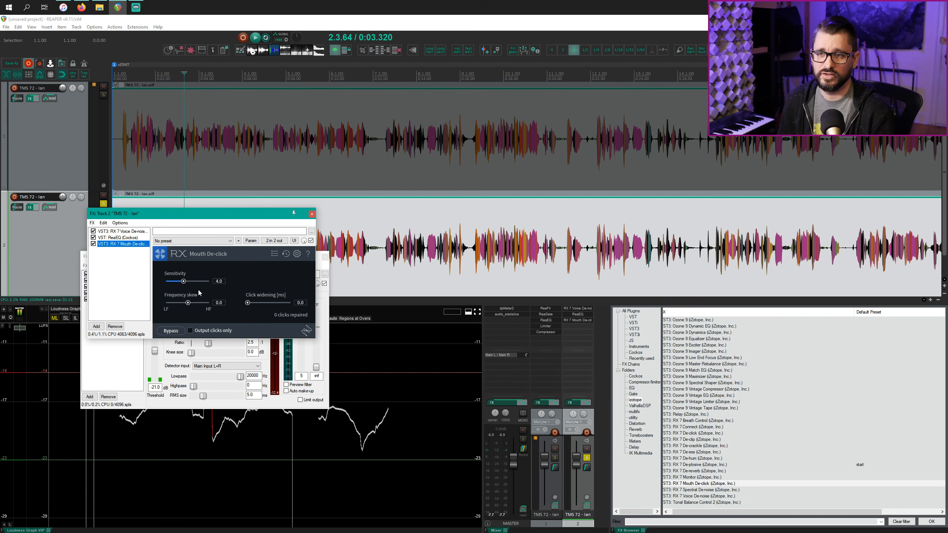
{"action": "left_click", "coordinate": [201, 331]}
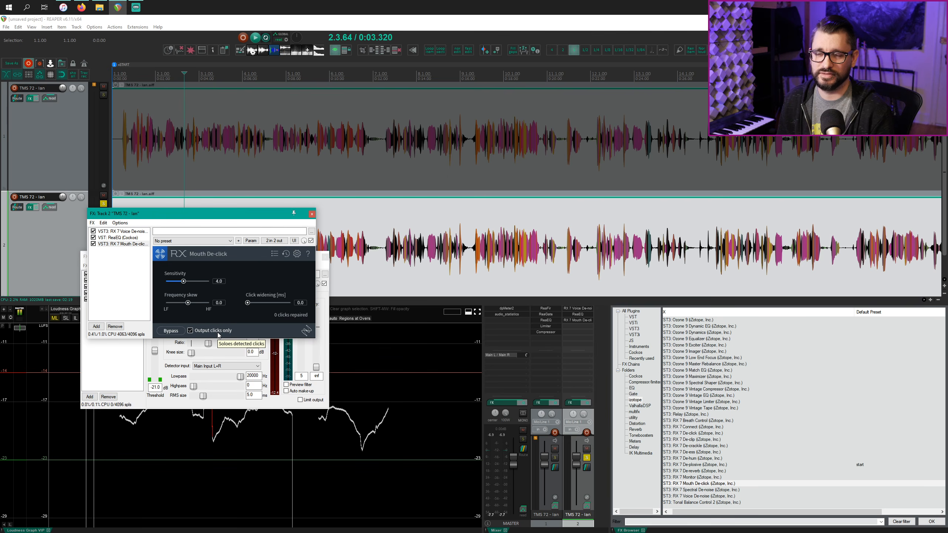
{"action": "key", "text": "space"}
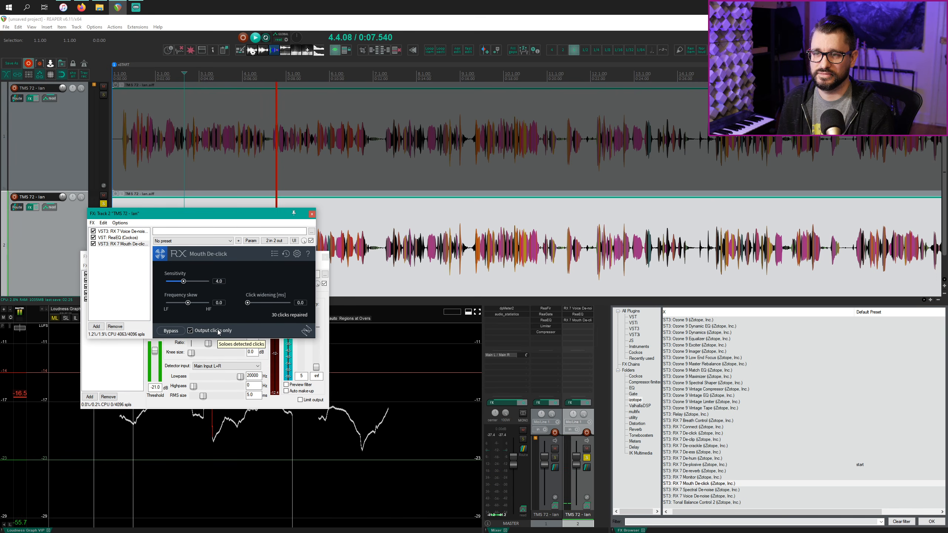
{"action": "left_click", "coordinate": [191, 330]}
{"action": "key", "text": "space"}
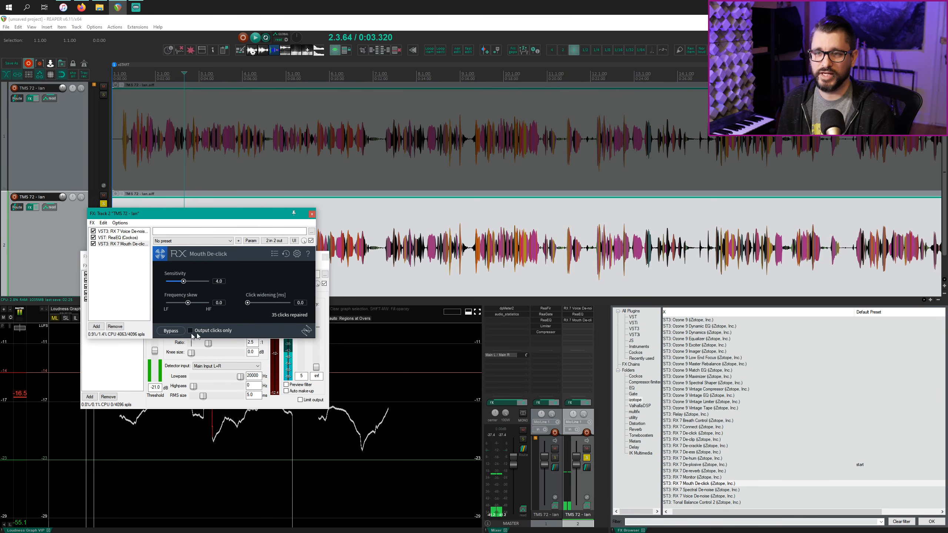
{"action": "left_click", "coordinate": [114, 327]}
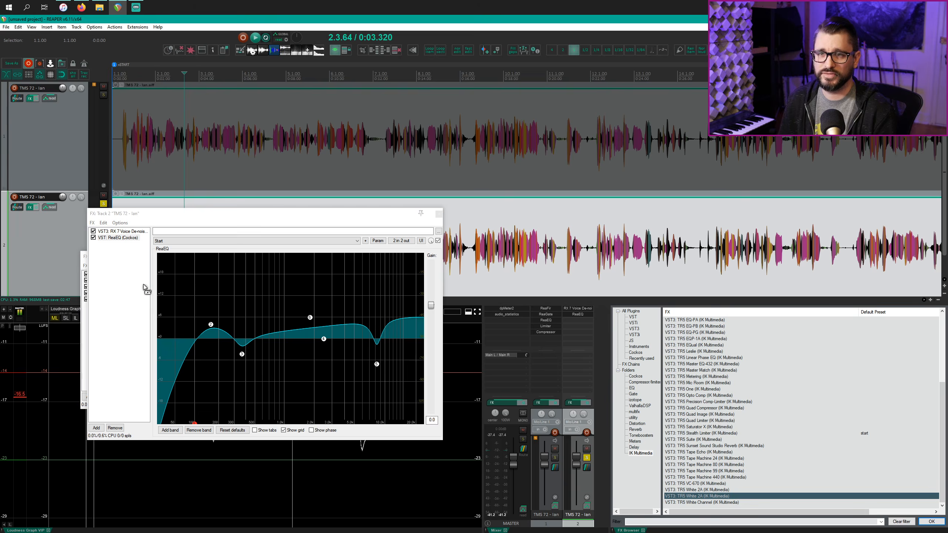
Add TR5 White 2A after ReaEQ, raise its peak reduction, and fine-tune its gain during playback while comparing it bypassed
{"action": "left_click_drag", "start_coordinate": [697, 497], "coordinate": [147, 290]}
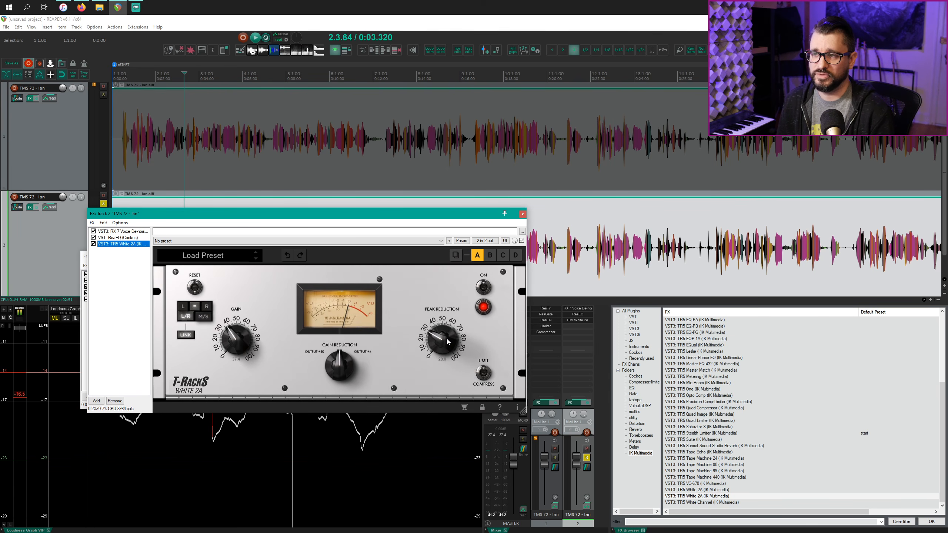
{"action": "left_click_drag", "start_coordinate": [446, 341], "coordinate": [444, 327]}
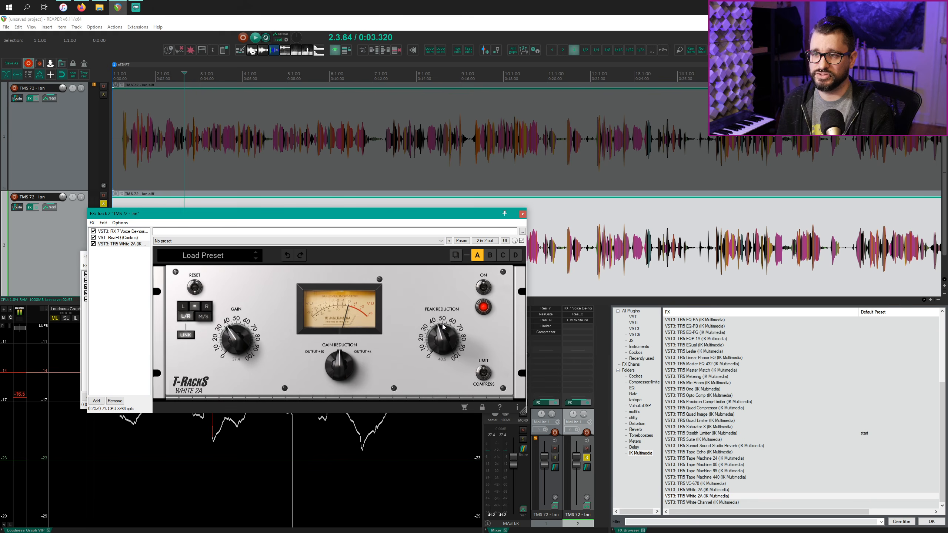
{"action": "key", "text": "space"}
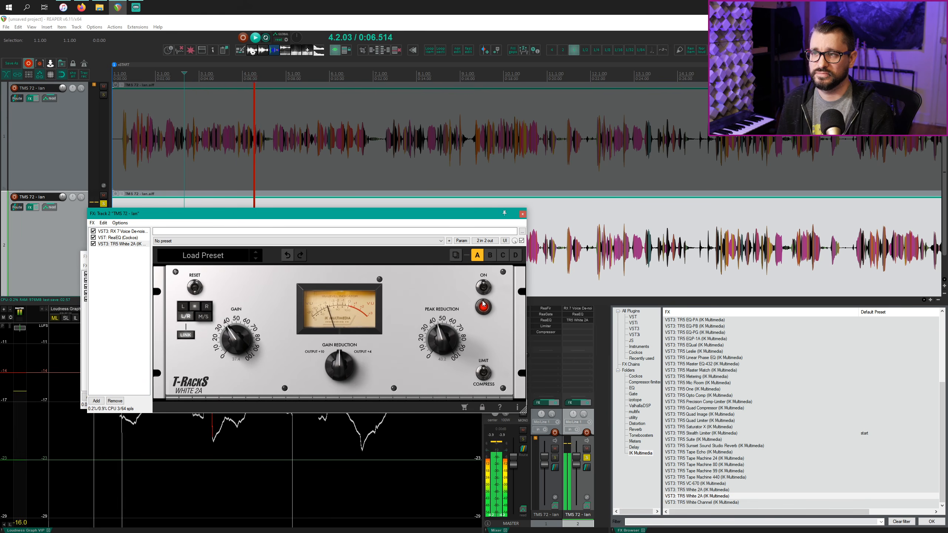
{"action": "left_click", "coordinate": [484, 292]}
{"action": "left_click", "coordinate": [484, 291]}
{"action": "left_click_drag", "start_coordinate": [236, 338], "coordinate": [236, 340]}
{"action": "key", "text": "space"}
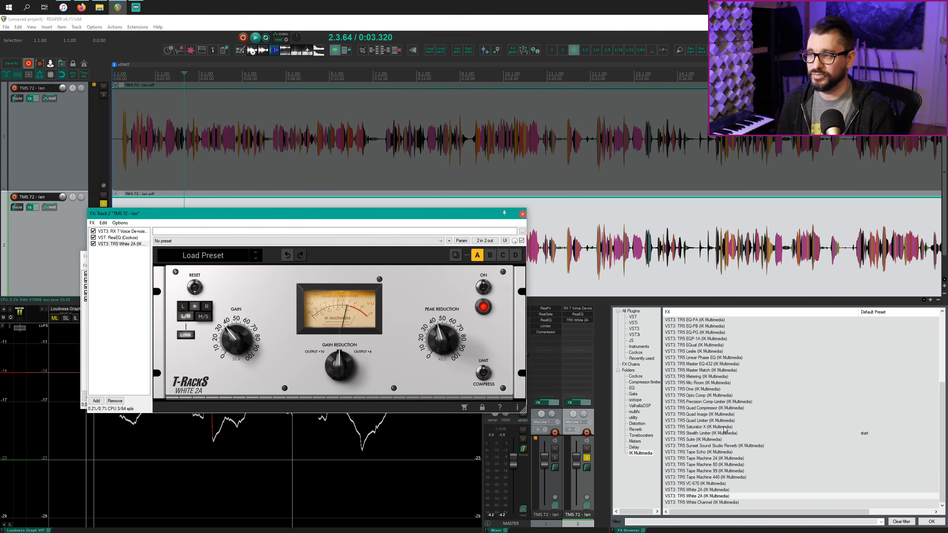
Add TR5 Brickwall Limiter after White 2A and set its output ceiling to -2.0 dB
{"action": "scroll", "coordinate": [725, 448], "scroll_direction": "up", "scroll_amount": 6}
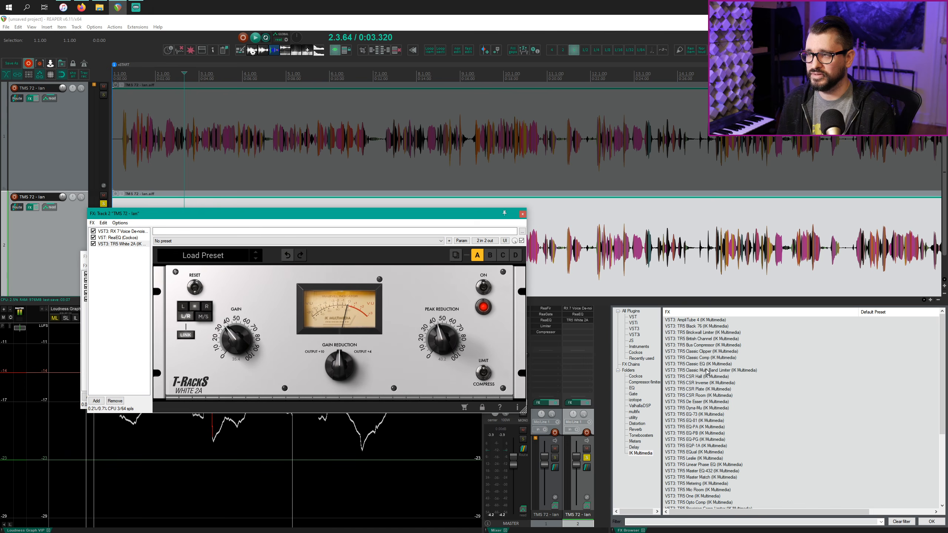
{"action": "left_click_drag", "start_coordinate": [702, 333], "coordinate": [149, 318]}
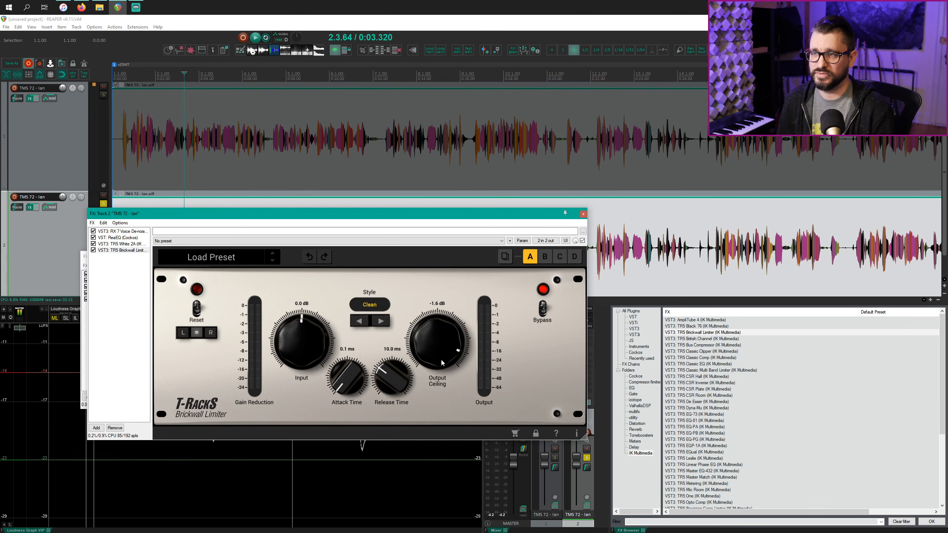
{"action": "scroll", "coordinate": [442, 364], "scroll_direction": "down", "scroll_amount": 3}
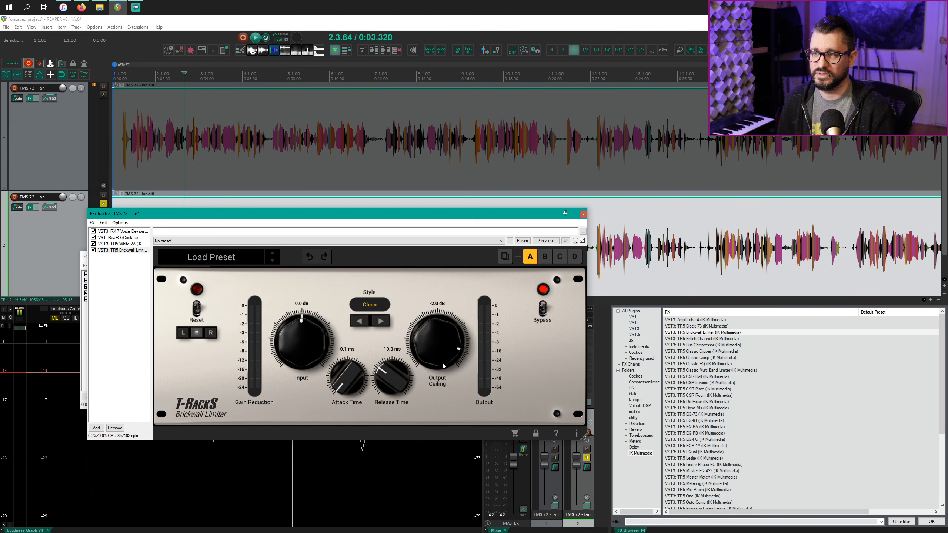
Raise the Brickwall Limiter's input to 3.9 dB during playback, closing the first track's effects window to uncover the loudness graph
{"action": "key", "text": "space"}
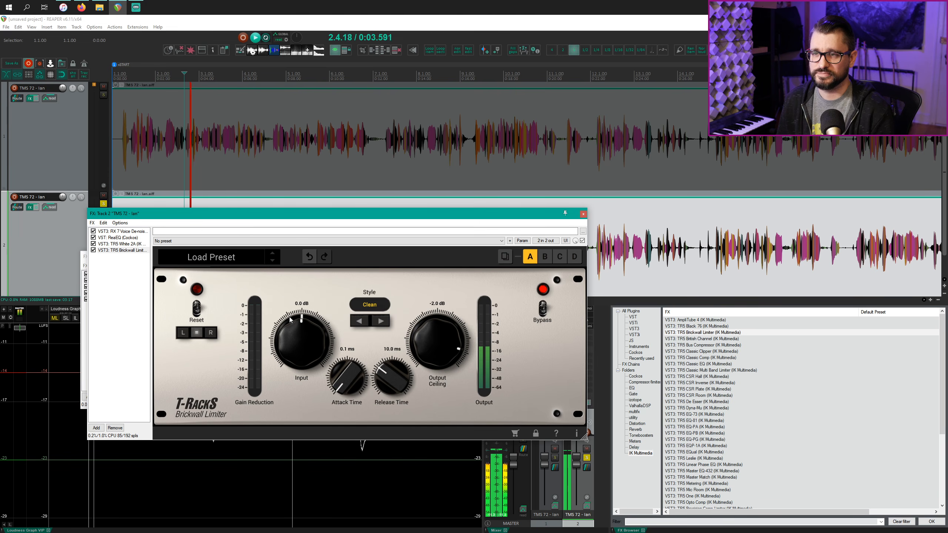
{"action": "left_click_drag", "start_coordinate": [298, 337], "coordinate": [300, 333]}
{"action": "left_click_drag", "start_coordinate": [408, 213], "coordinate": [650, 101]}
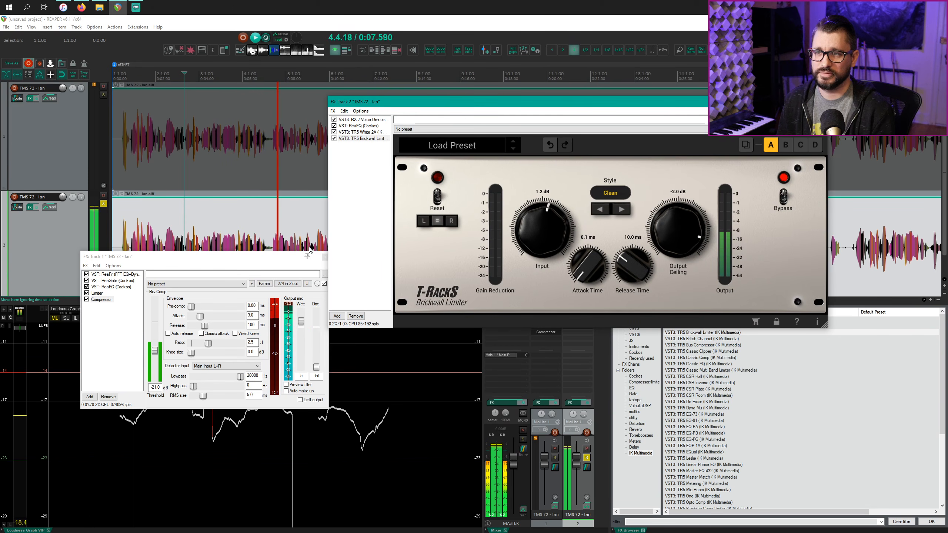
{"action": "left_click", "coordinate": [324, 257]}
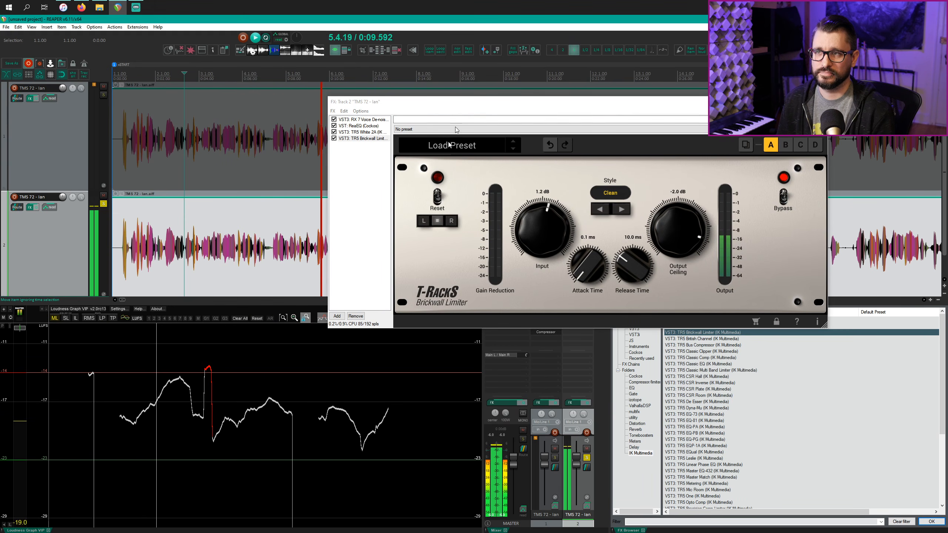
{"action": "left_click_drag", "start_coordinate": [459, 105], "coordinate": [234, 100]}
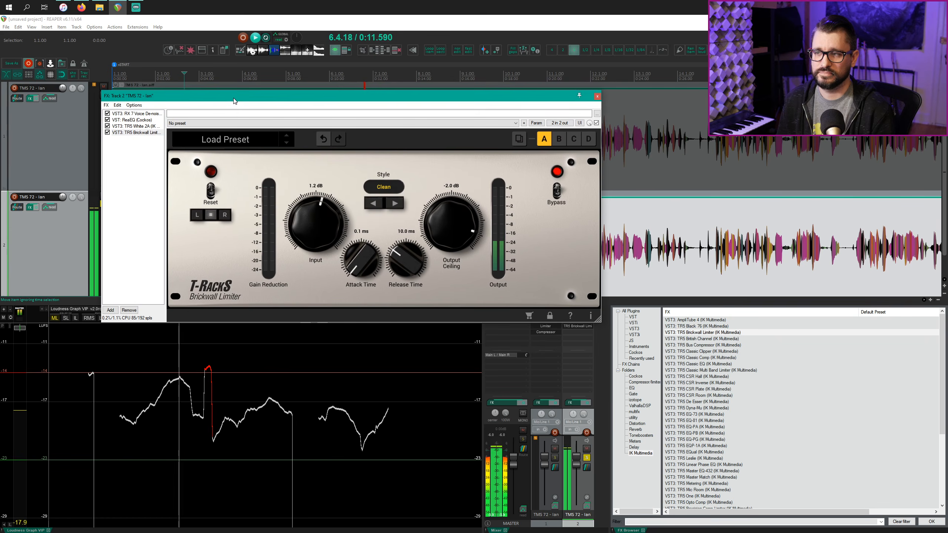
{"action": "left_click_drag", "start_coordinate": [329, 229], "coordinate": [329, 210]}
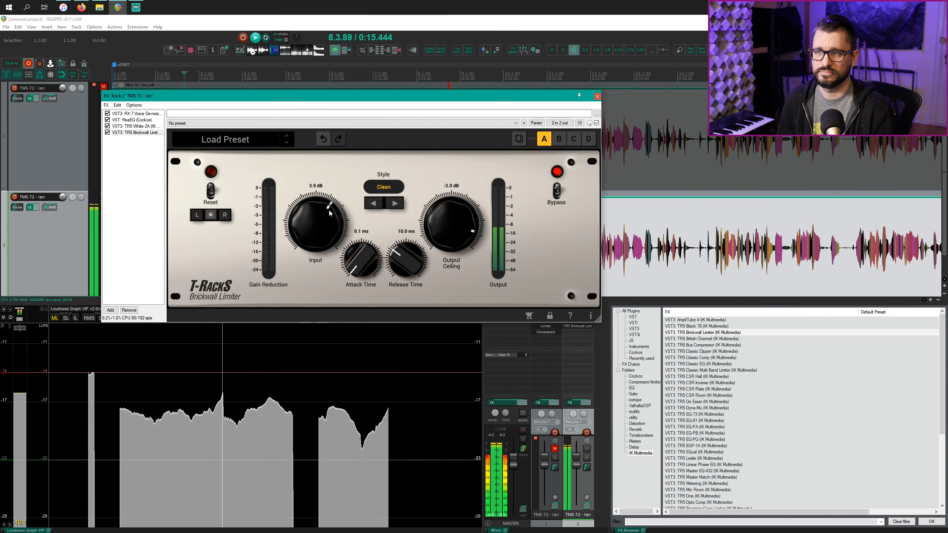
{"action": "key", "text": "space"}
Play the second track from 2.3.64 with its effects bypassed, re-enabling the chain during playback to compare
{"action": "left_click_drag", "start_coordinate": [461, 97], "coordinate": [370, 175]}
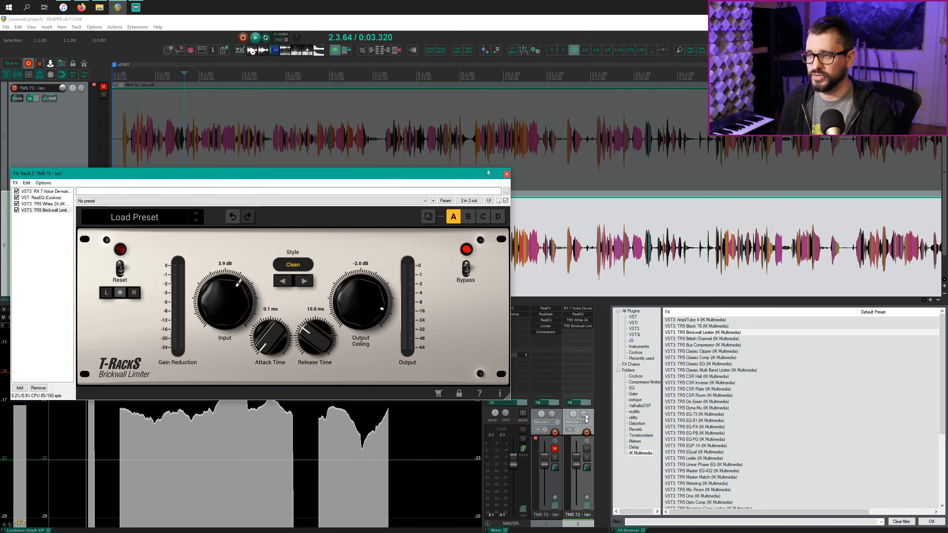
{"action": "left_click", "coordinate": [585, 403]}
{"action": "key", "text": "space"}
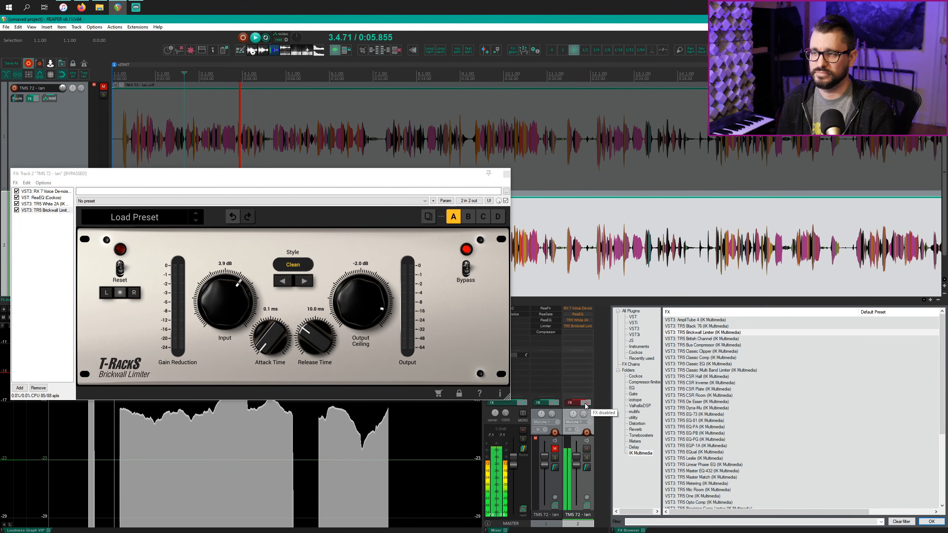
{"action": "left_click", "coordinate": [586, 404]}
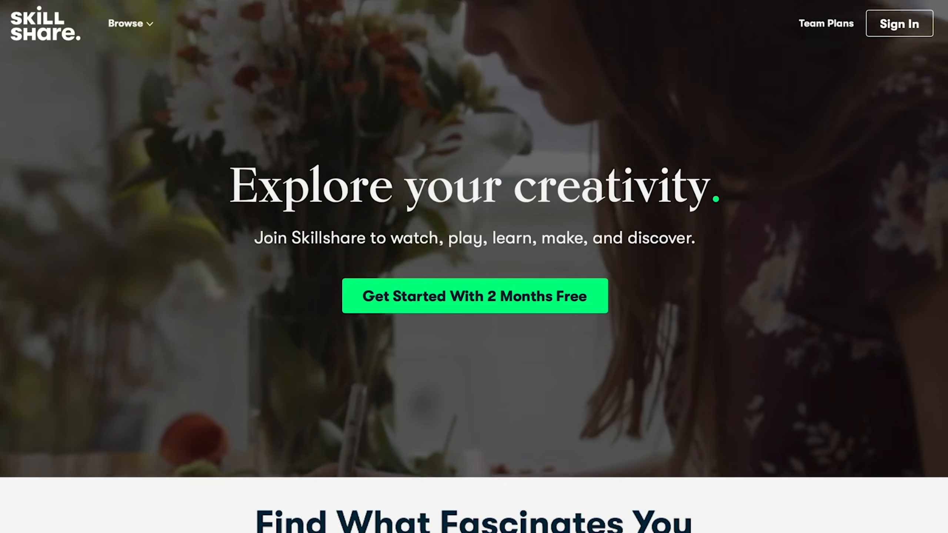
{"action": "scroll", "coordinate": [474, 238], "scroll_direction": "down", "scroll_amount": 4}
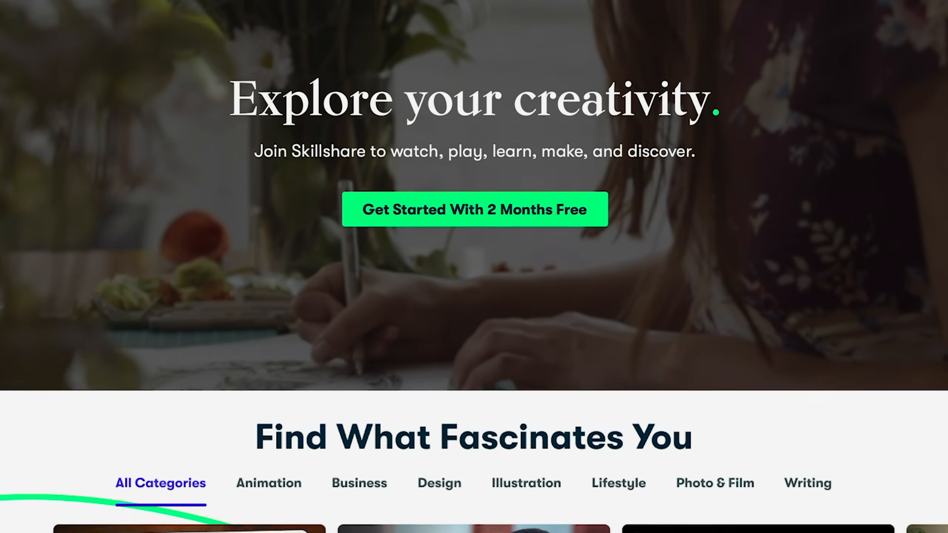
{"action": "scroll", "coordinate": [474, 239], "scroll_direction": "down", "scroll_amount": 6}
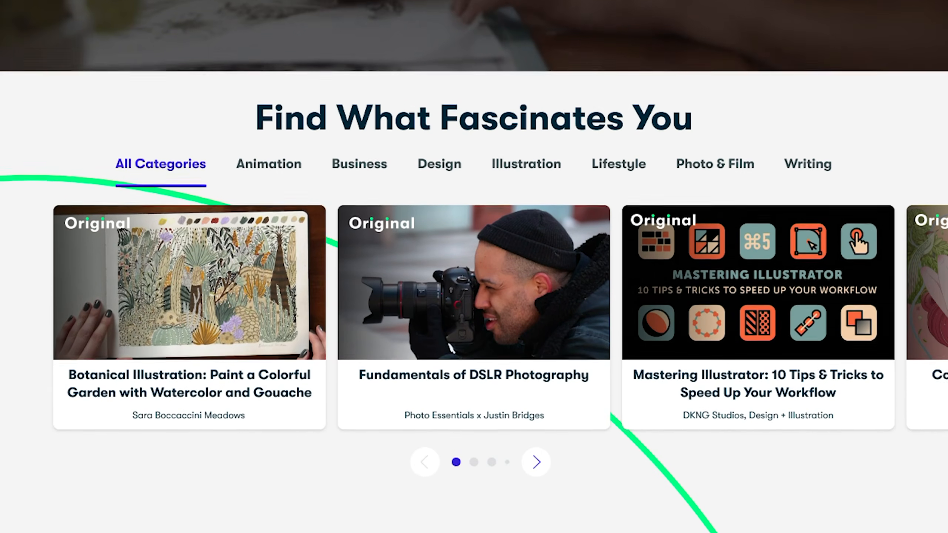